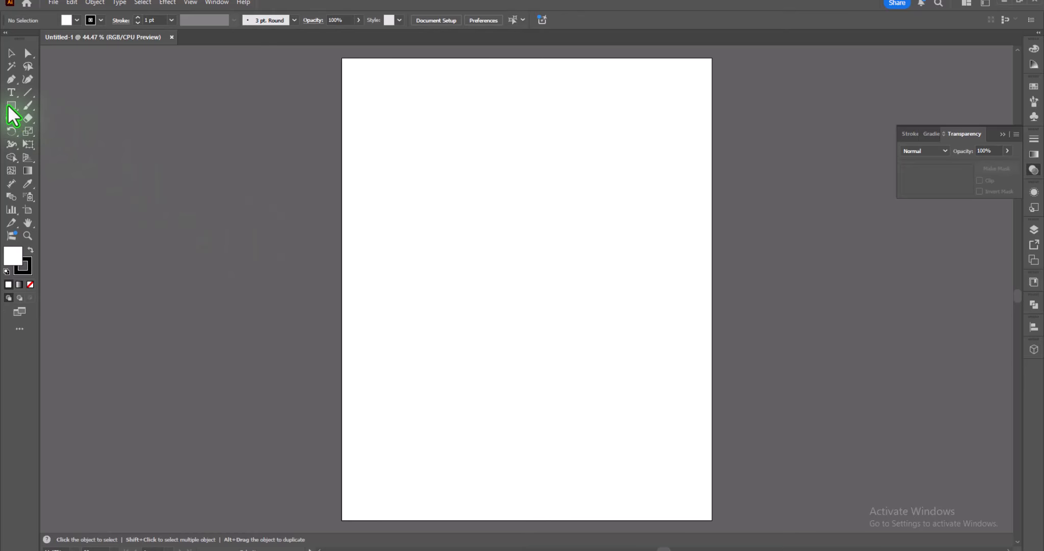
# Draw a 1080 × 1350 pt rectangle covering the whole artboard and give it a gradient fill
pyautogui.moveTo(342, 58); pyautogui.dragTo(713, 519)
pyautogui.click(1034, 154)
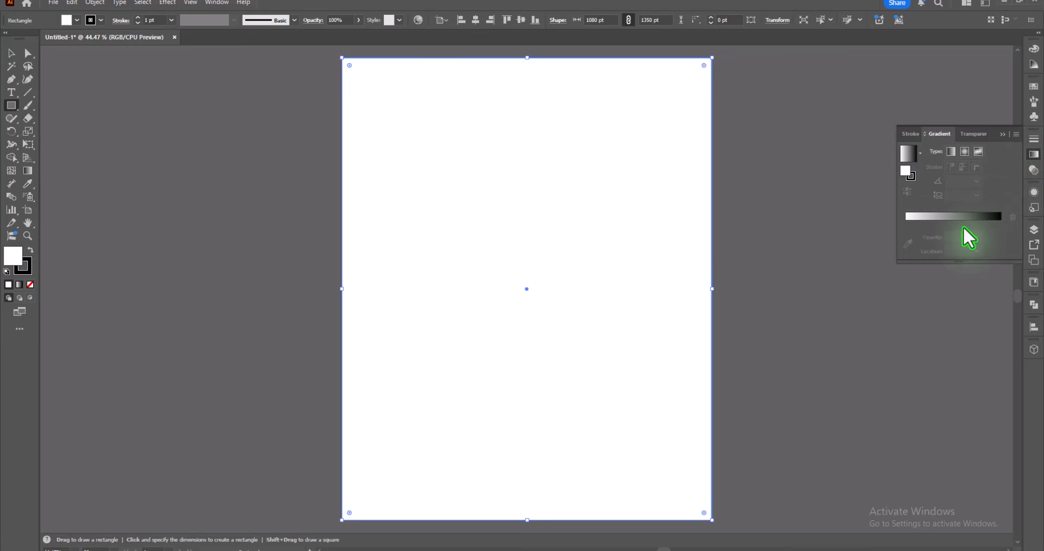
pyautogui.click(963, 224)
# Recolour the rectangle's gradient from bright pink to dark magenta (R=158 G=0 B=93) and make it radial
pyautogui.doubleClick(905, 236)
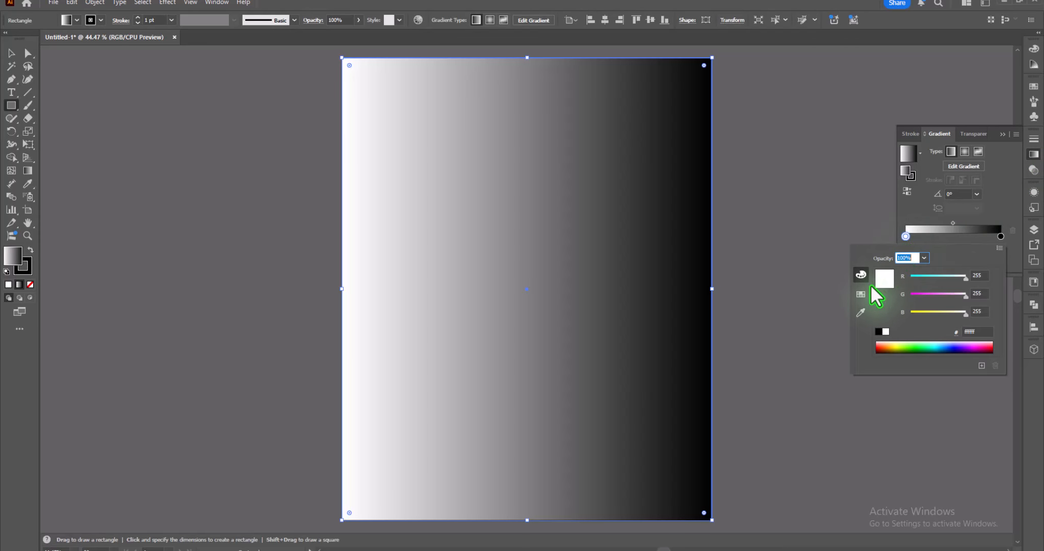
pyautogui.click(860, 294)
pyautogui.click(975, 278)
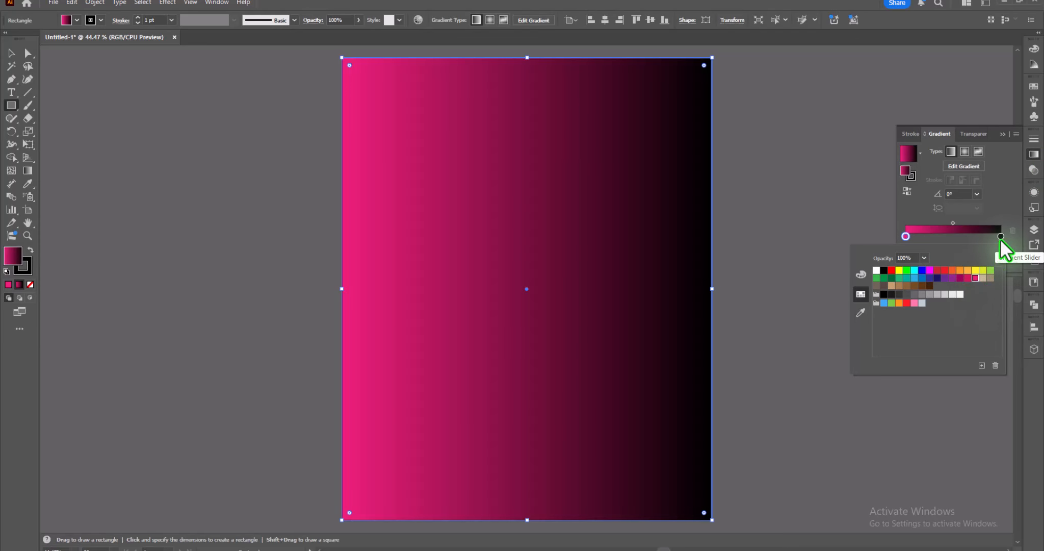
pyautogui.doubleClick(1001, 236)
pyautogui.click(952, 278)
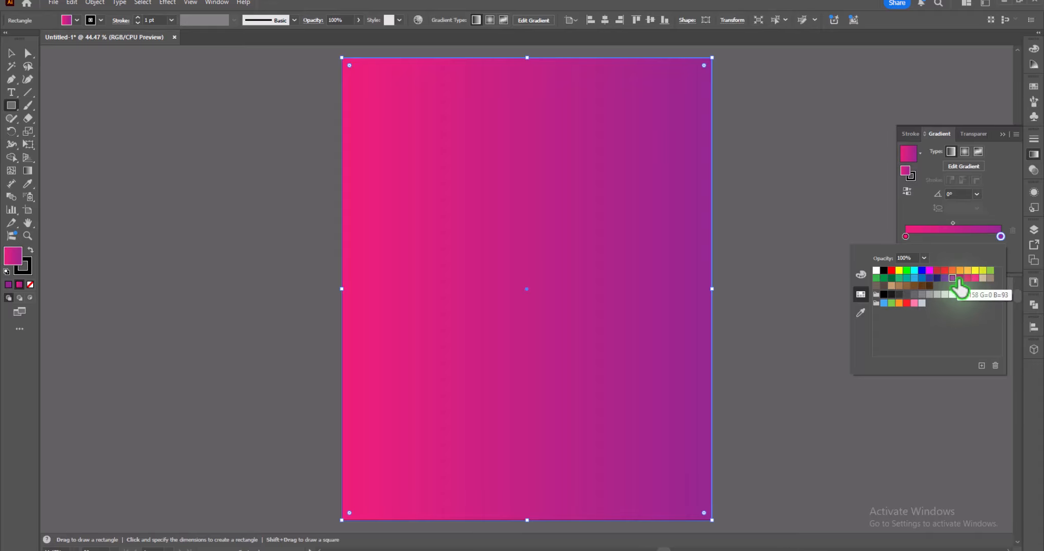
pyautogui.click(959, 279)
pyautogui.click(960, 222)
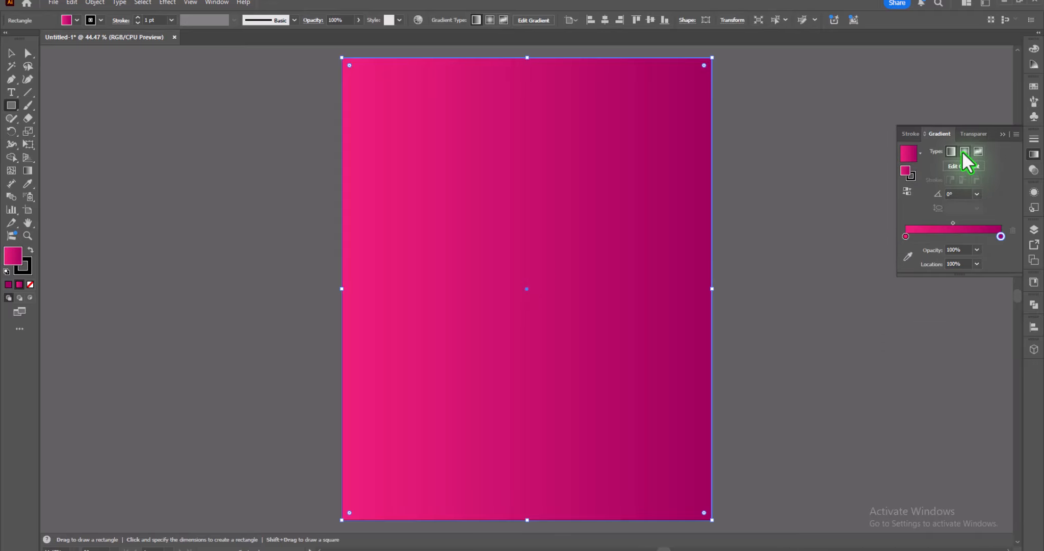
pyautogui.click(964, 151)
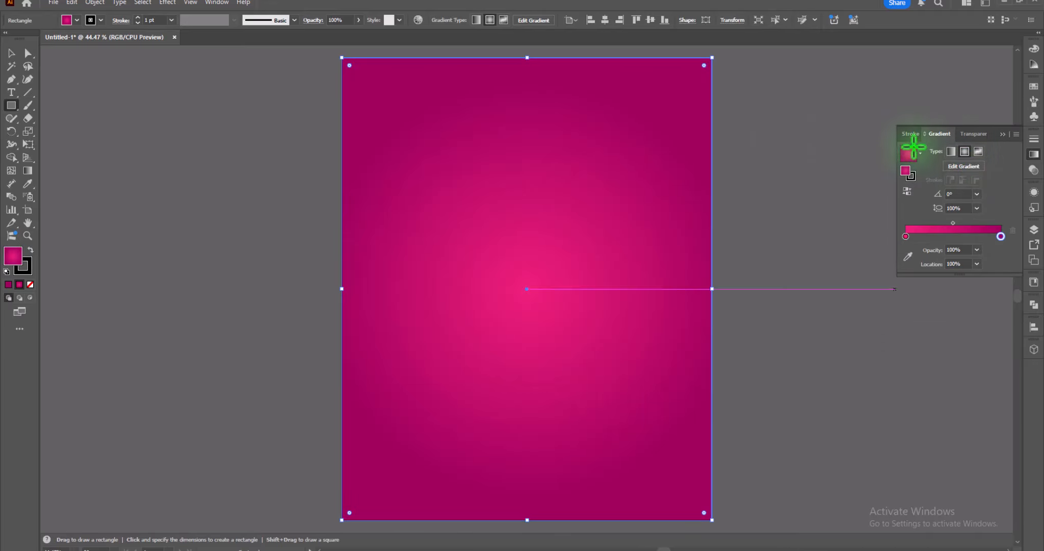
# Lock the gradient background rectangle
pyautogui.click(11, 53)
pyautogui.click(170, 262)
pyautogui.click(537, 255)
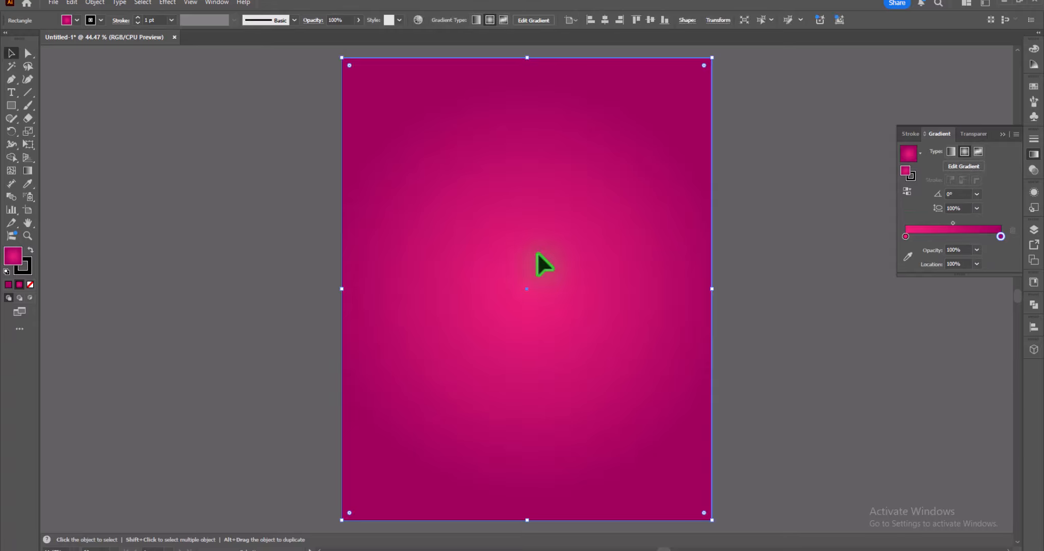
pyautogui.click(95, 3)
pyautogui.moveTo(134, 102)
pyautogui.click(297, 99)
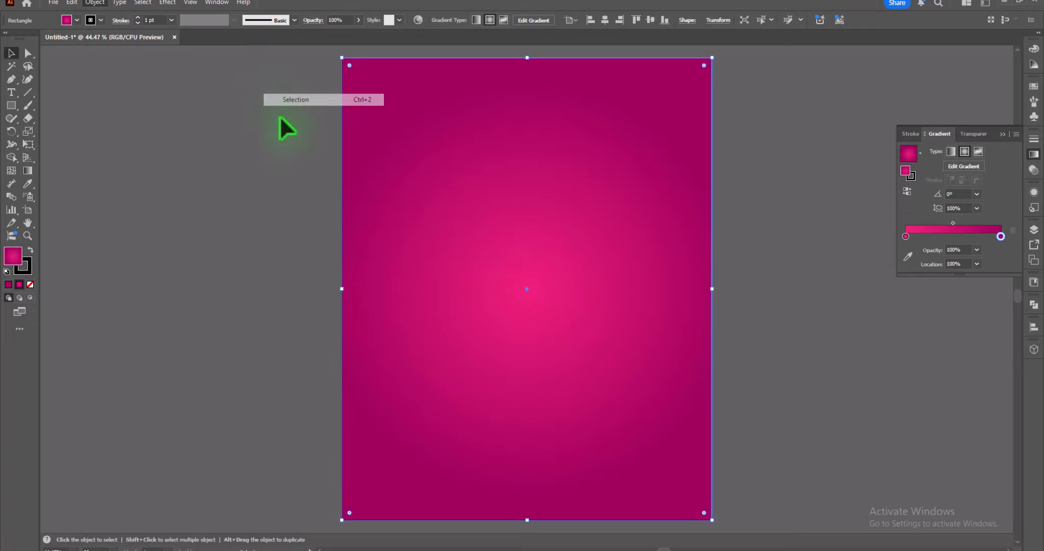
# Add the point text "2025" on the upper part of the artboard and scale it to about 242 pt
pyautogui.click(11, 92)
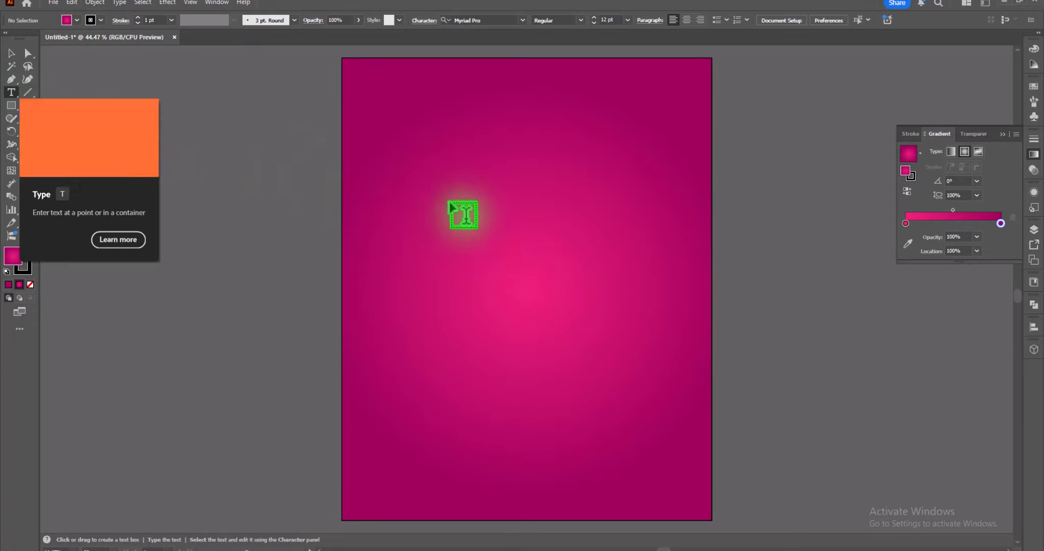
pyautogui.click(451, 201)
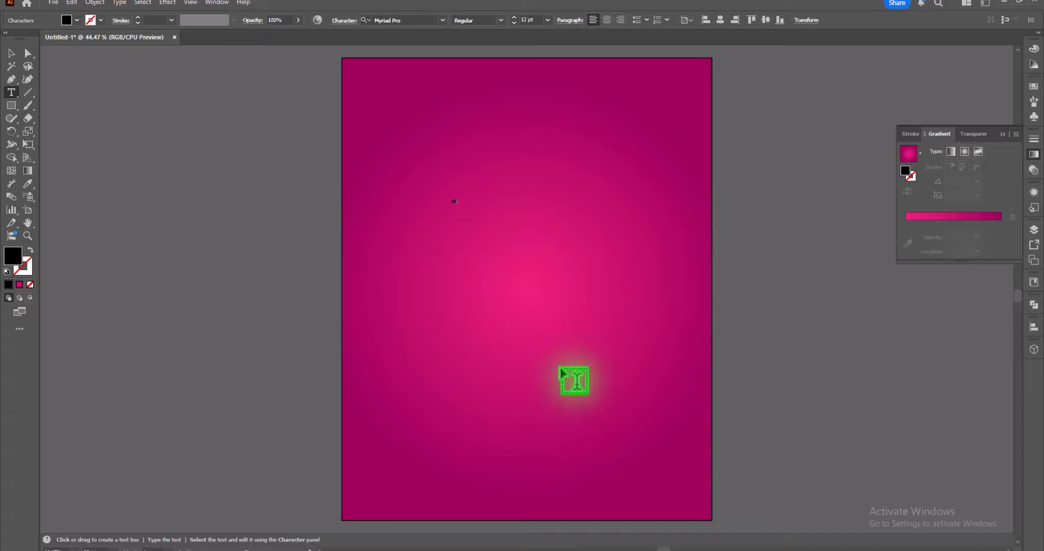
pyautogui.press('Escape')
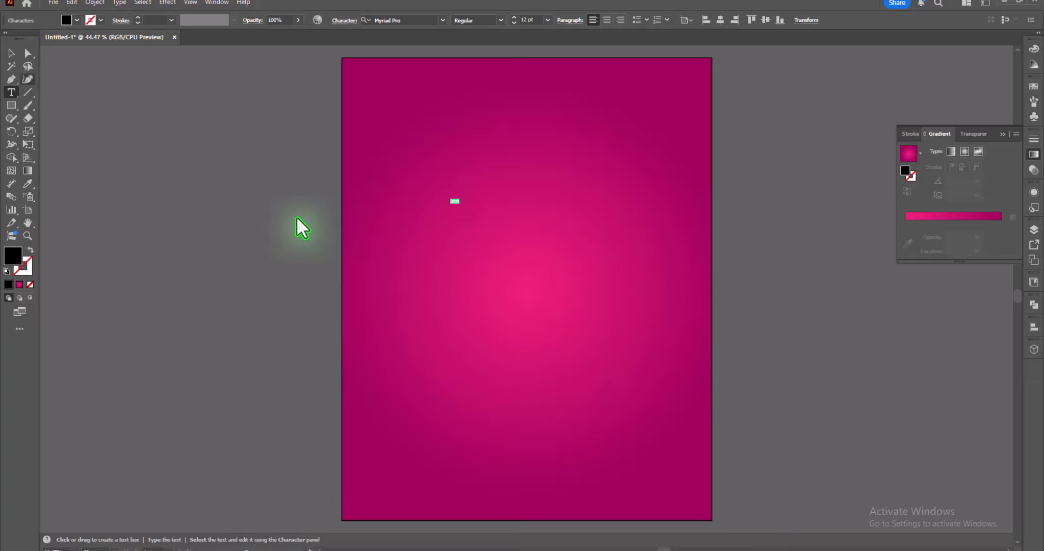
pyautogui.moveTo(462, 209); pyautogui.dragTo(540, 247)
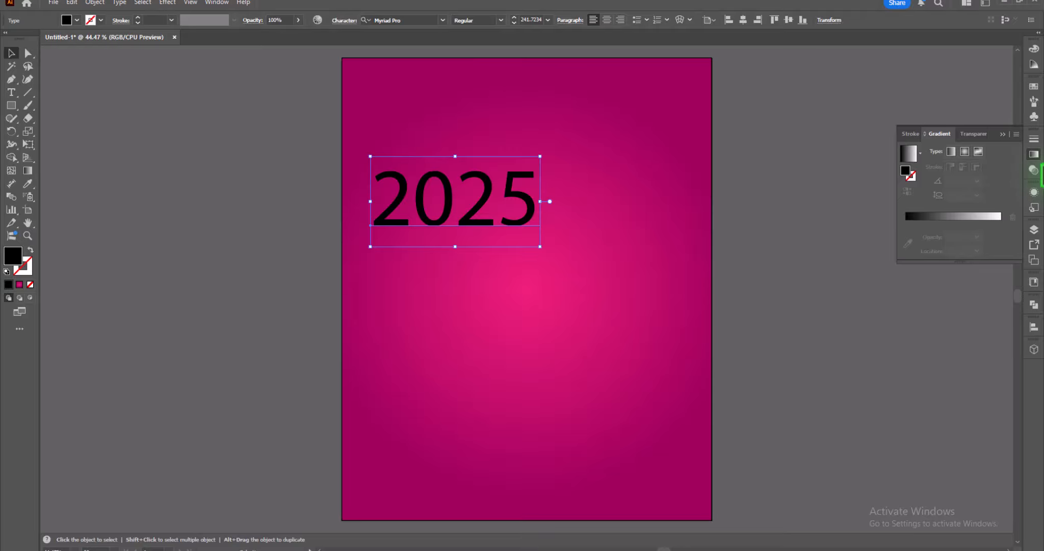
# Switch to the Typography workspace and set the 2025 text's font to Gobold Bold
pyautogui.click(985, 3)
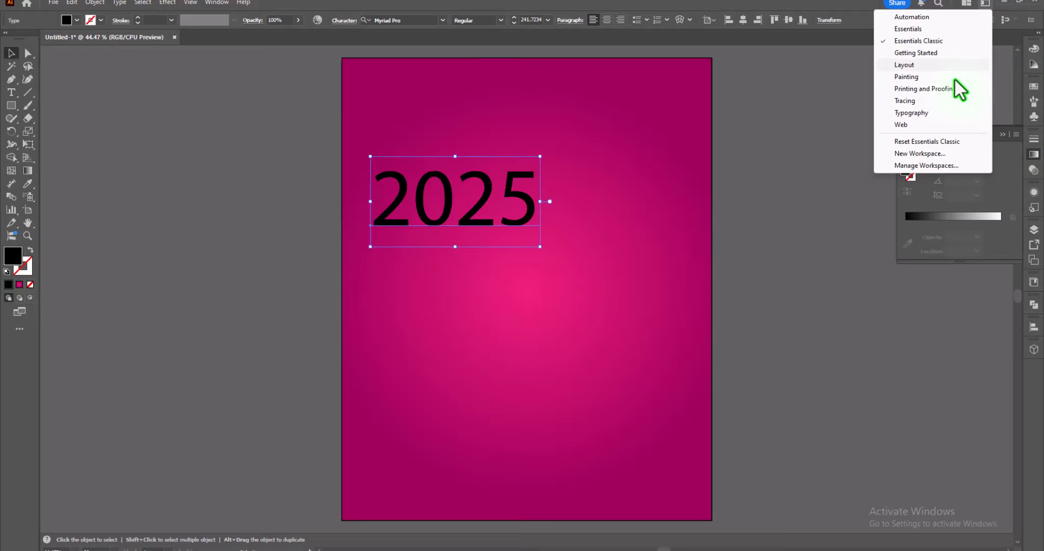
pyautogui.click(929, 112)
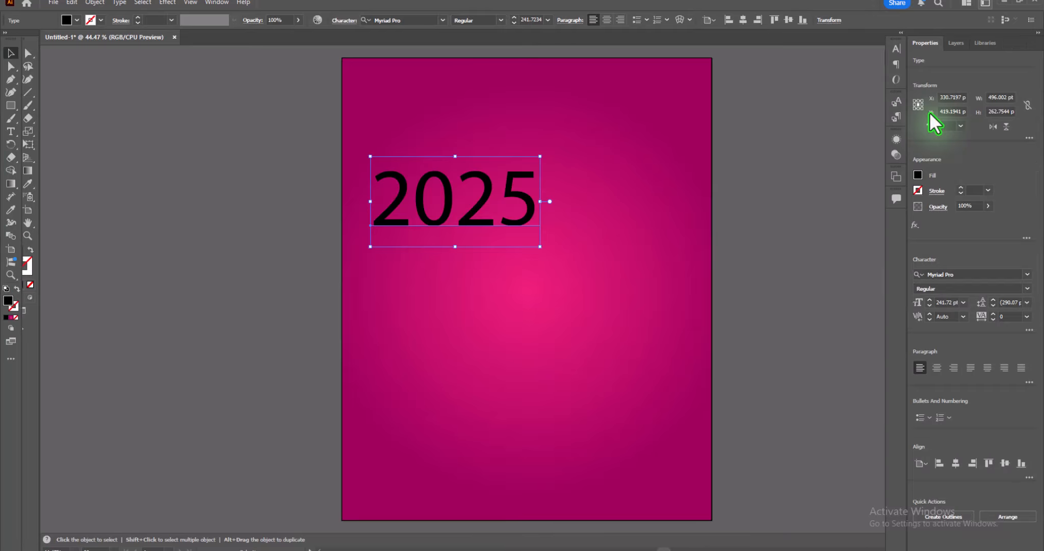
pyautogui.click(1027, 275)
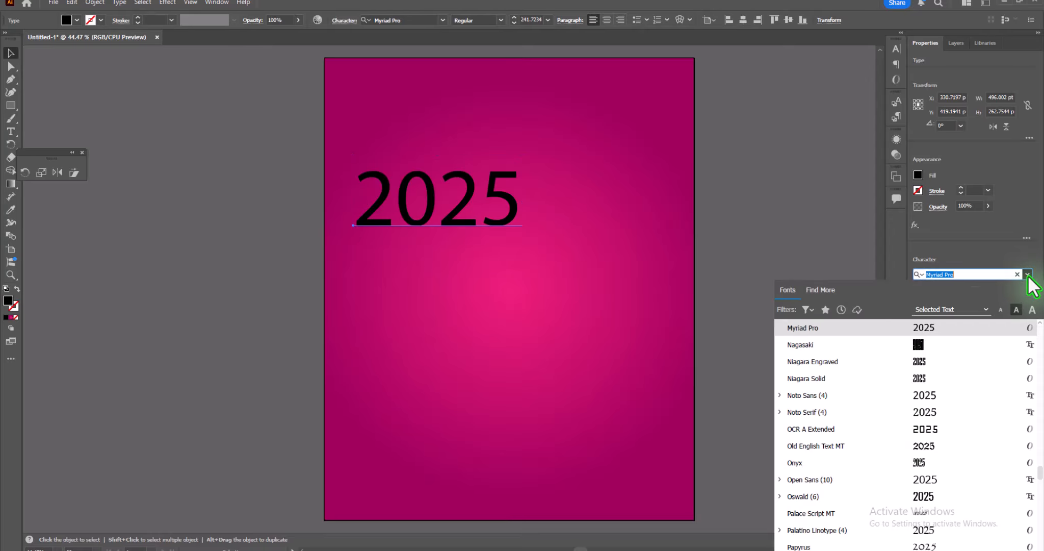
pyautogui.press('Down')
pyautogui.press('Down')
pyautogui.press('Down')
pyautogui.press('Down')
pyautogui.press('Down')
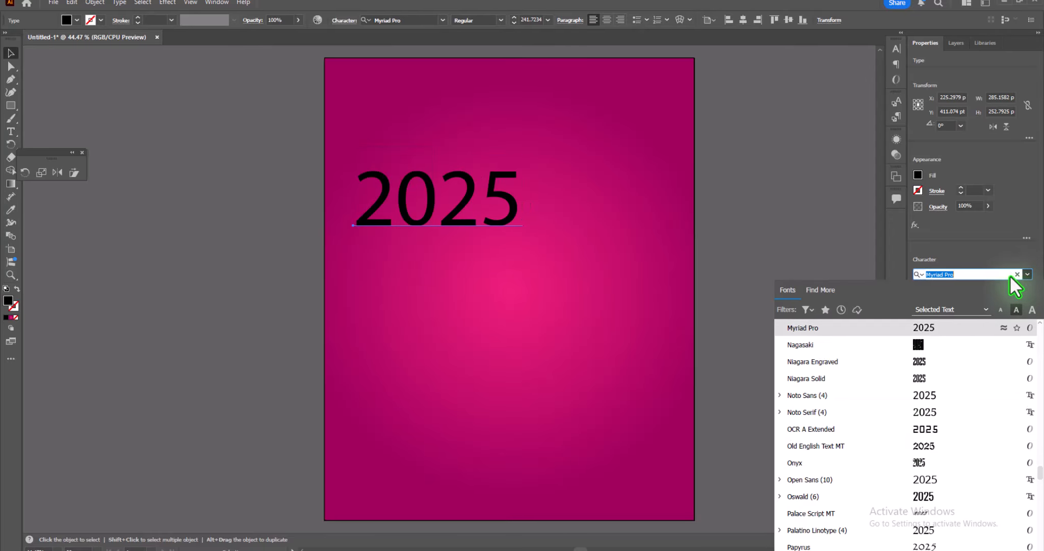
pyautogui.click(966, 274)
pyautogui.write('go')
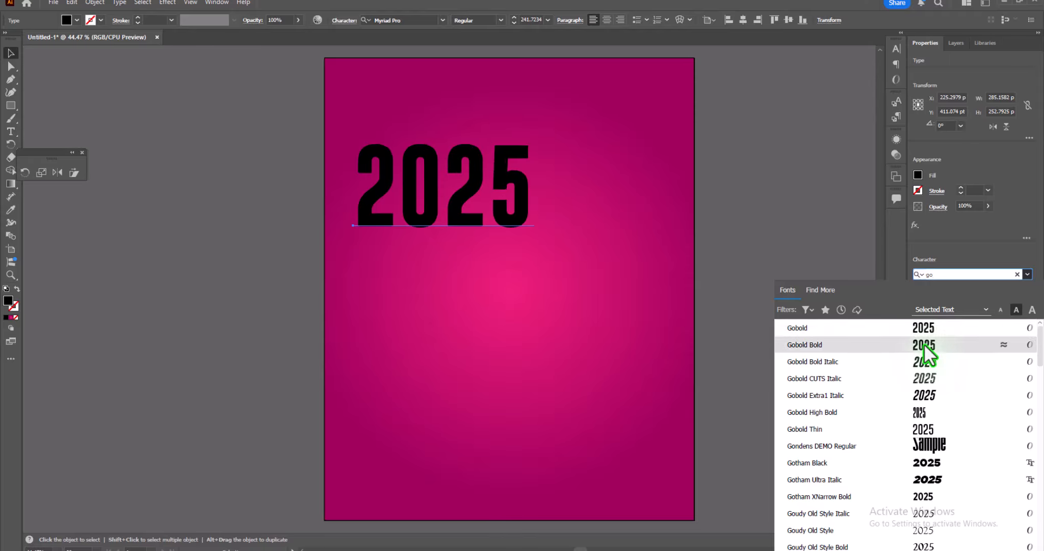
pyautogui.click(923, 343)
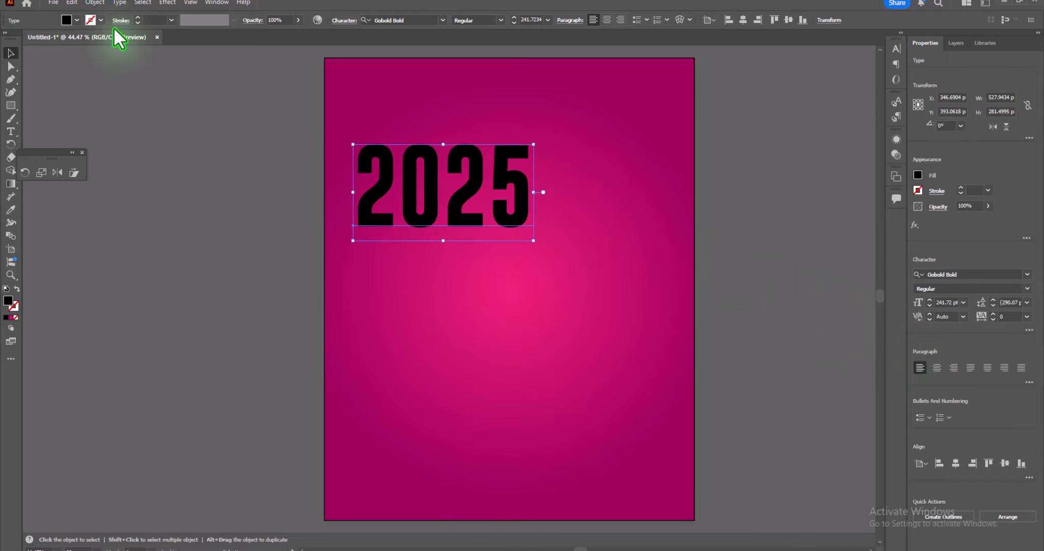
# Fill the 2025 text with white and move it to the artboard's upper-right area
pyautogui.click(10, 72)
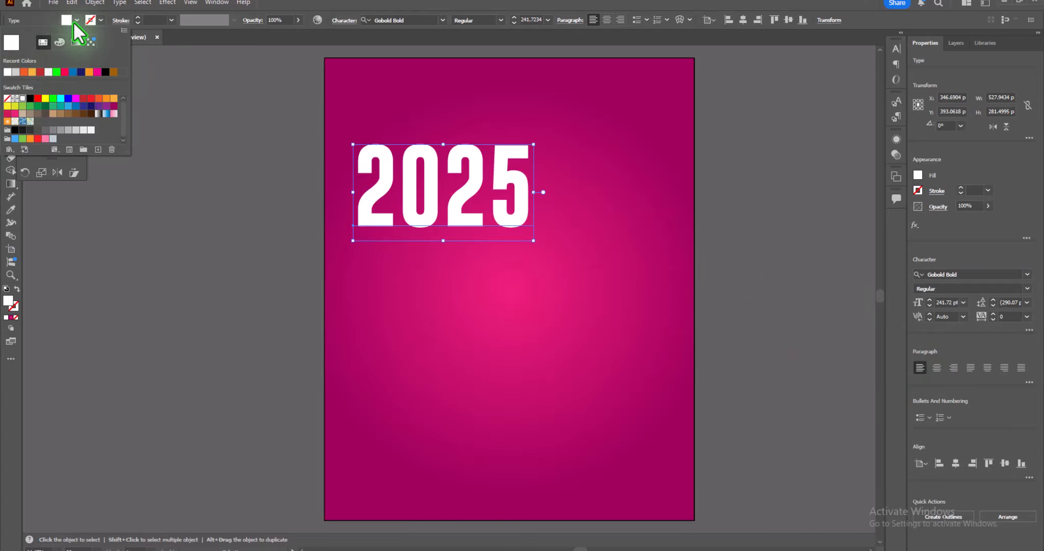
pyautogui.click(76, 22)
pyautogui.moveTo(504, 172); pyautogui.dragTo(657, 120)
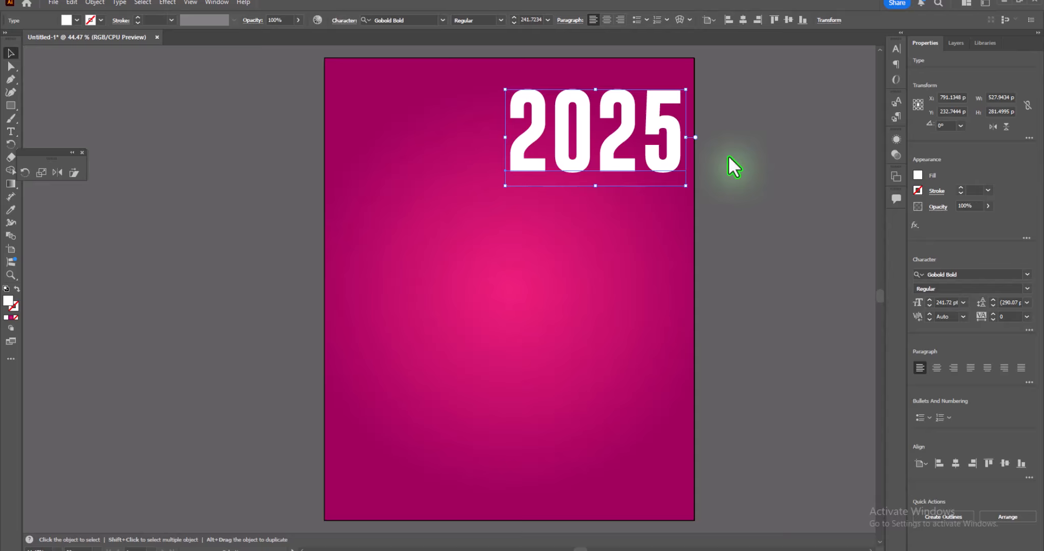
# Set the 2025 text's leading to 10 pt and its font size to 215 pt
pyautogui.click(1027, 302)
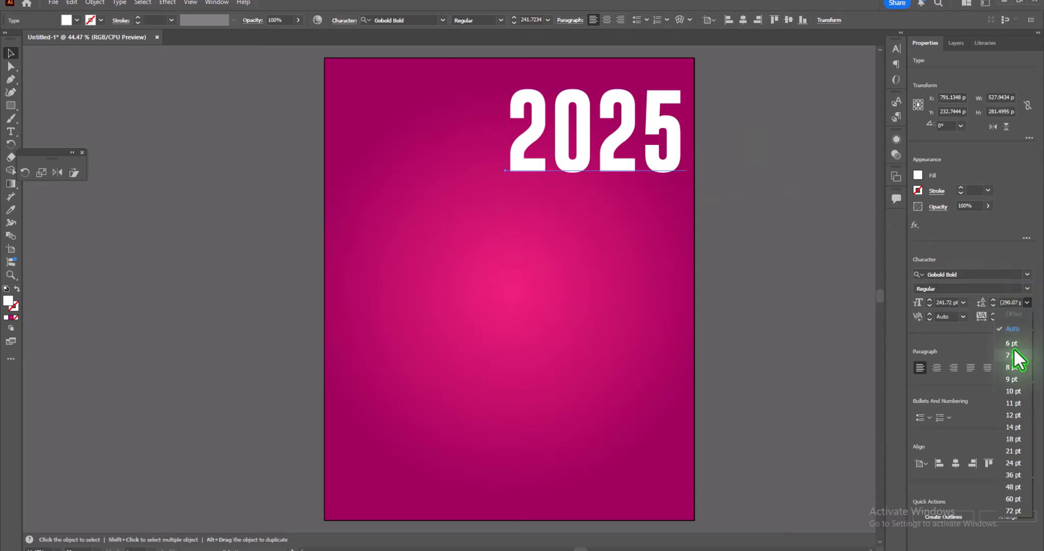
pyautogui.click(1013, 391)
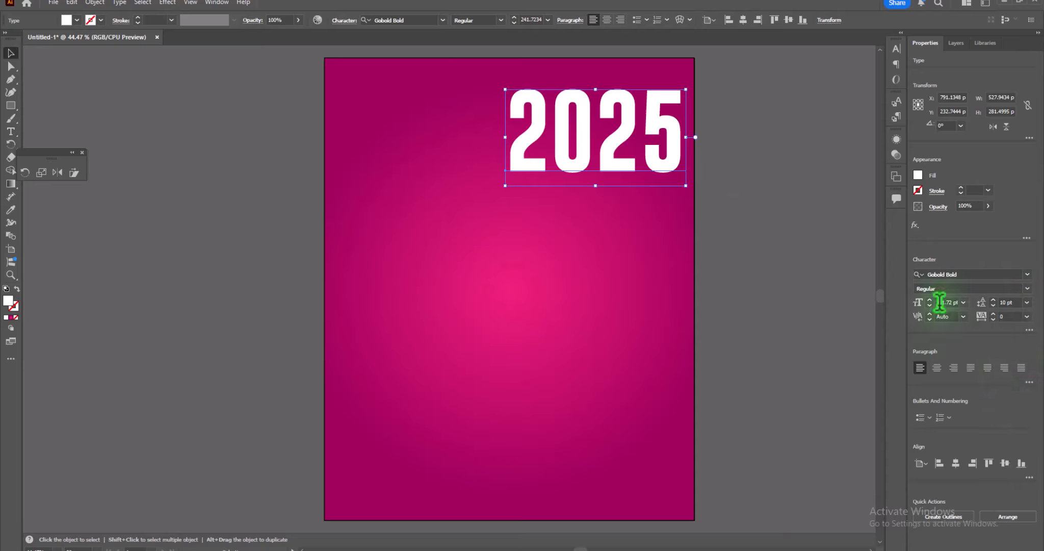
pyautogui.click(940, 302)
pyautogui.scroll(-20, 940, 303)
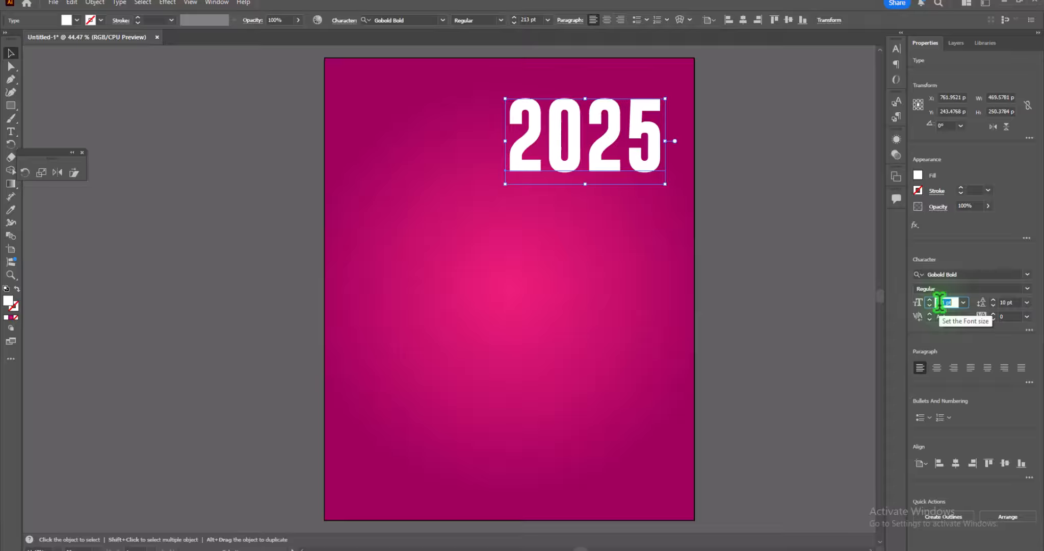
pyautogui.scroll(-2, 940, 303)
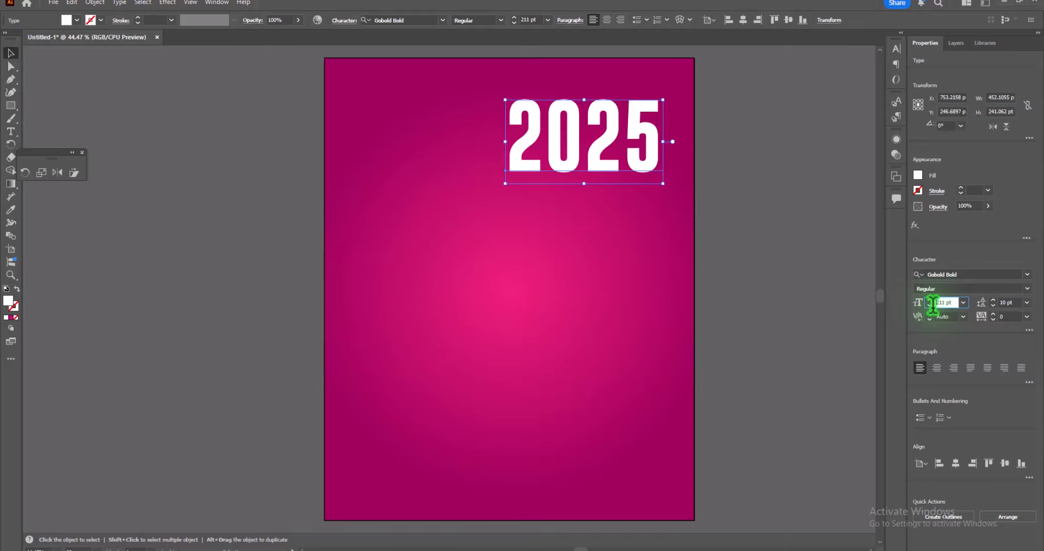
pyautogui.click(819, 251)
# Convert the 2025 text to outlines and move the group about 66 pt down the artboard
pyautogui.moveTo(602, 164)
pyautogui.mouseDown()
pyautogui.moveTo(602, 176)
pyautogui.moveTo(596, 164)
pyautogui.mouseUp()
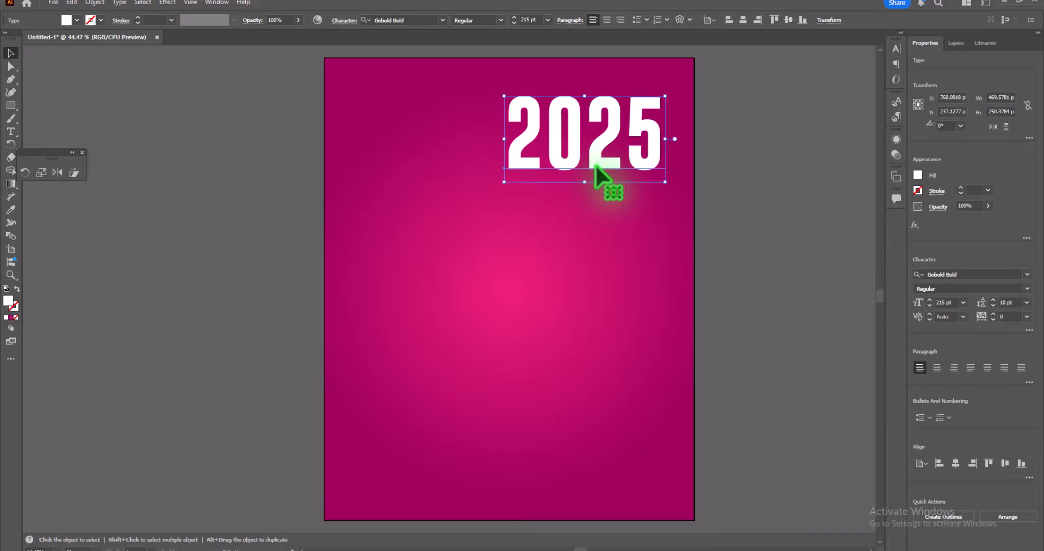
pyautogui.rightClick(596, 164)
pyautogui.click(627, 329)
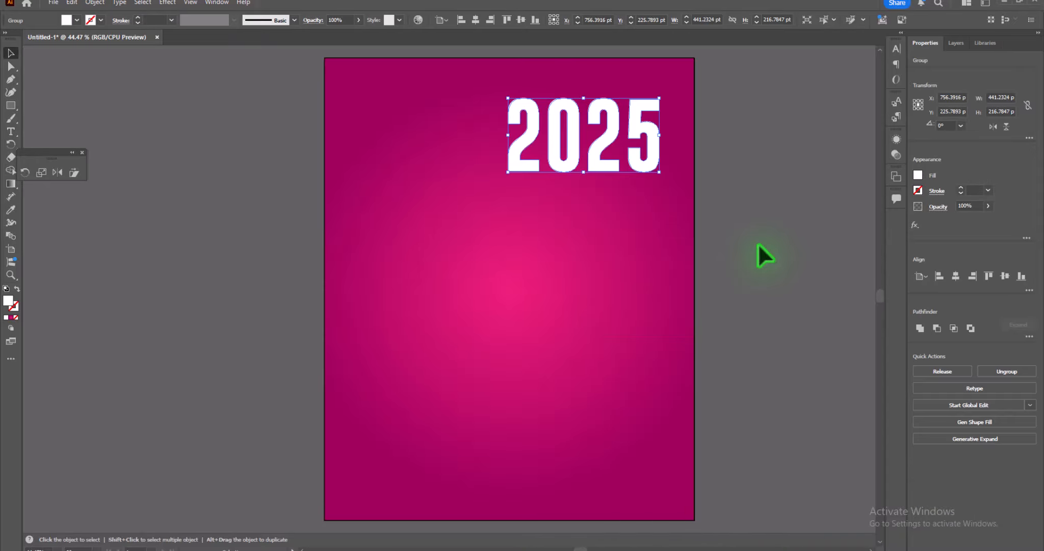
pyautogui.hotkey('ctrl', '=')
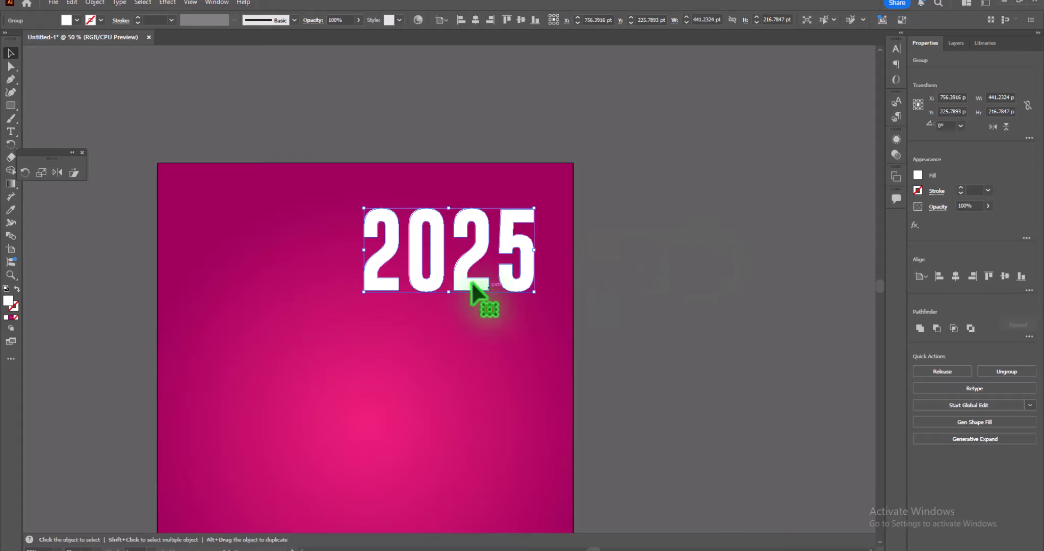
pyautogui.moveTo(471, 280); pyautogui.dragTo(472, 306)
pyautogui.scroll(-5, 574, 290)
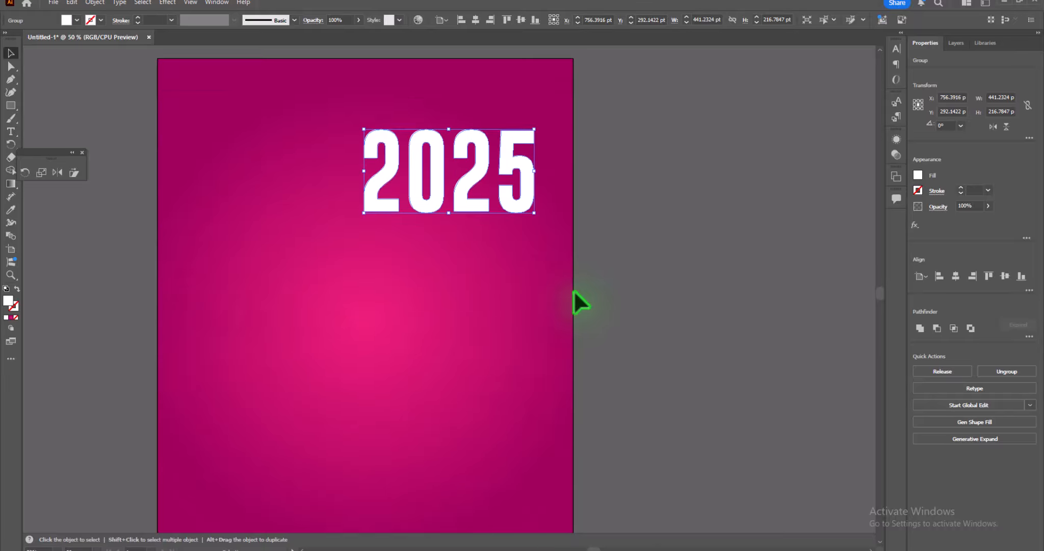
pyautogui.scroll(-2, 573, 289)
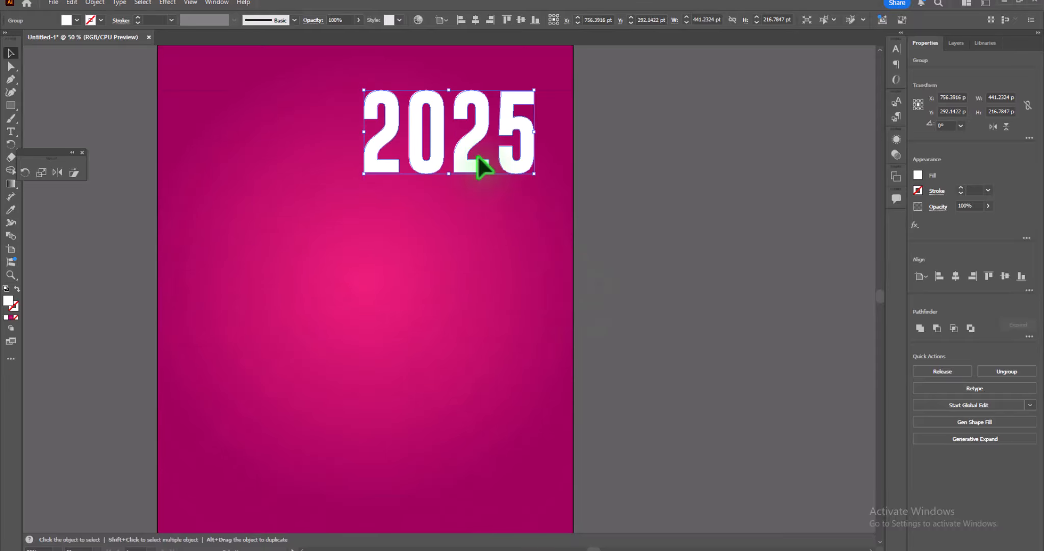
# Select the lower anchor points of all four 2025 digits and stretch them about 42 pt downward
pyautogui.click(11, 65)
pyautogui.moveTo(358, 156); pyautogui.dragTo(558, 195)
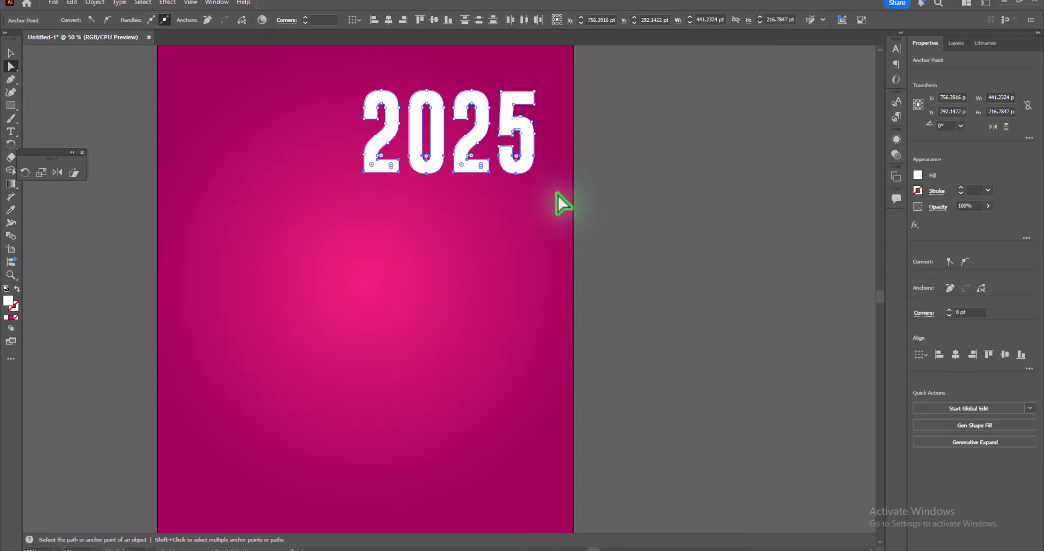
pyautogui.moveTo(490, 163); pyautogui.dragTo(491, 175)
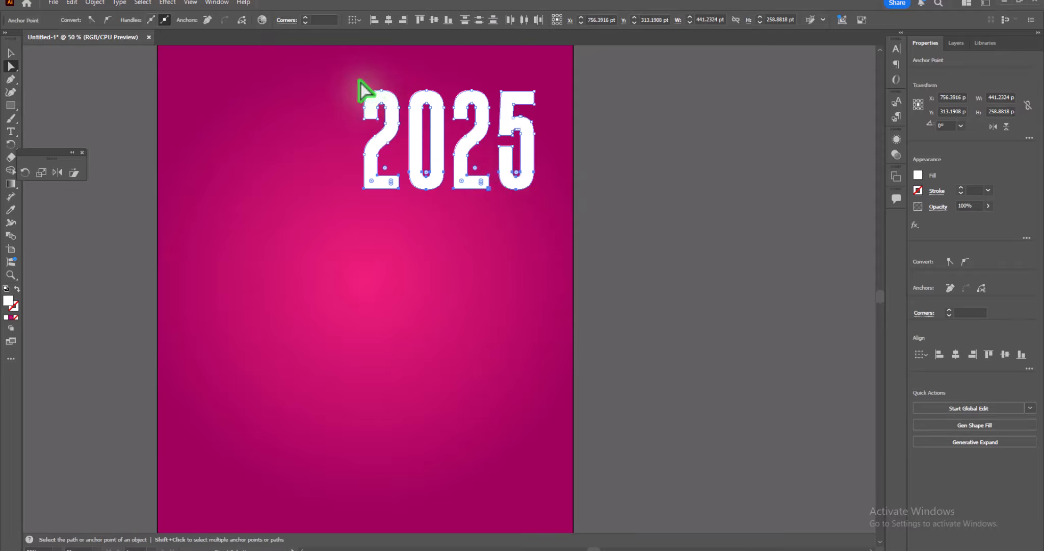
pyautogui.moveTo(360, 80); pyautogui.dragTo(540, 109)
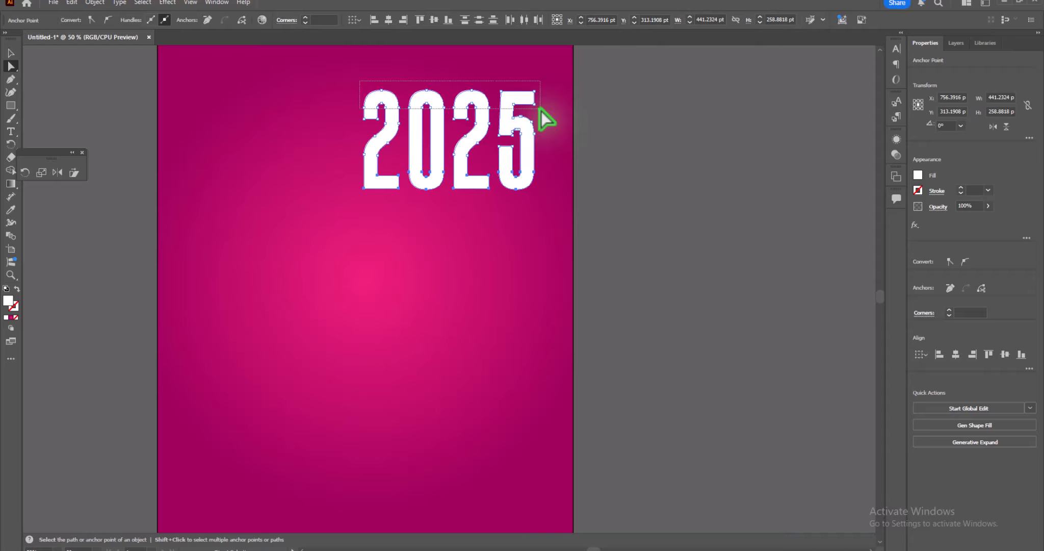
pyautogui.click(540, 109)
pyautogui.moveTo(365, 79); pyautogui.dragTo(547, 111)
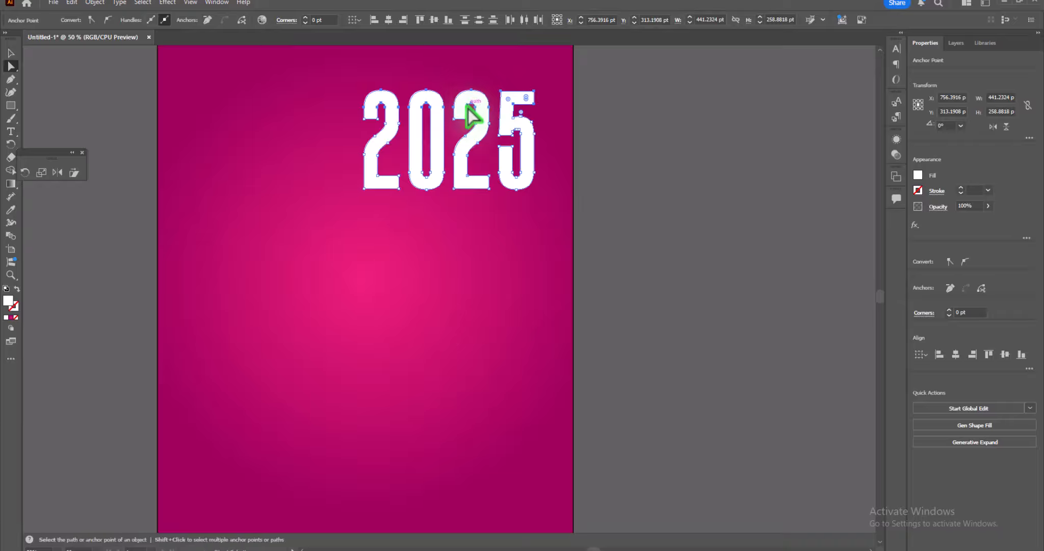
pyautogui.click(467, 105)
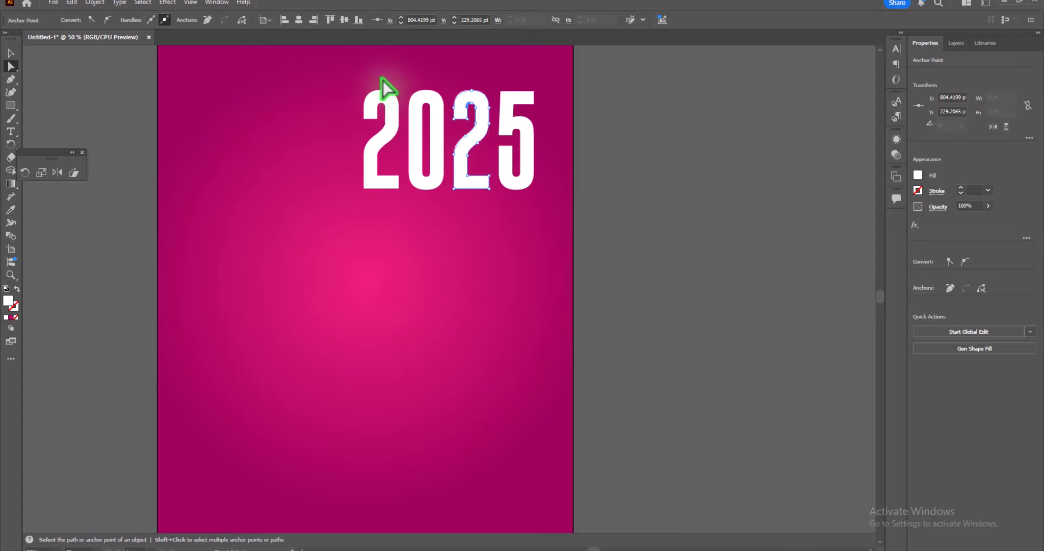
# Select the upper anchor points of all four 2025 digits and stretch them about 23 pt upward
pyautogui.moveTo(344, 75); pyautogui.dragTo(561, 112)
pyautogui.moveTo(456, 109); pyautogui.dragTo(456, 99)
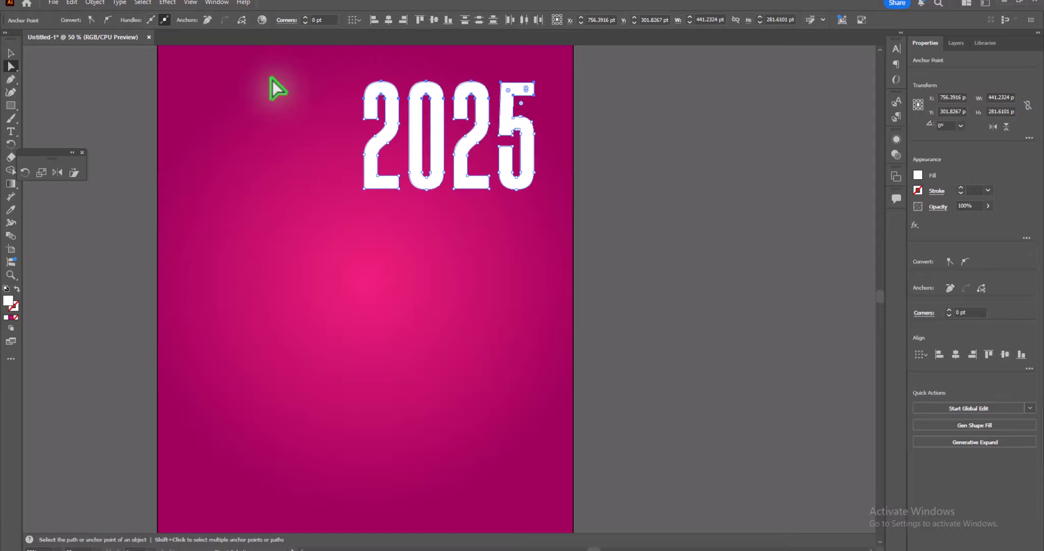
# Ungroup the outlined 2025 lettering into separate digits
pyautogui.click(11, 52)
pyautogui.click(192, 161)
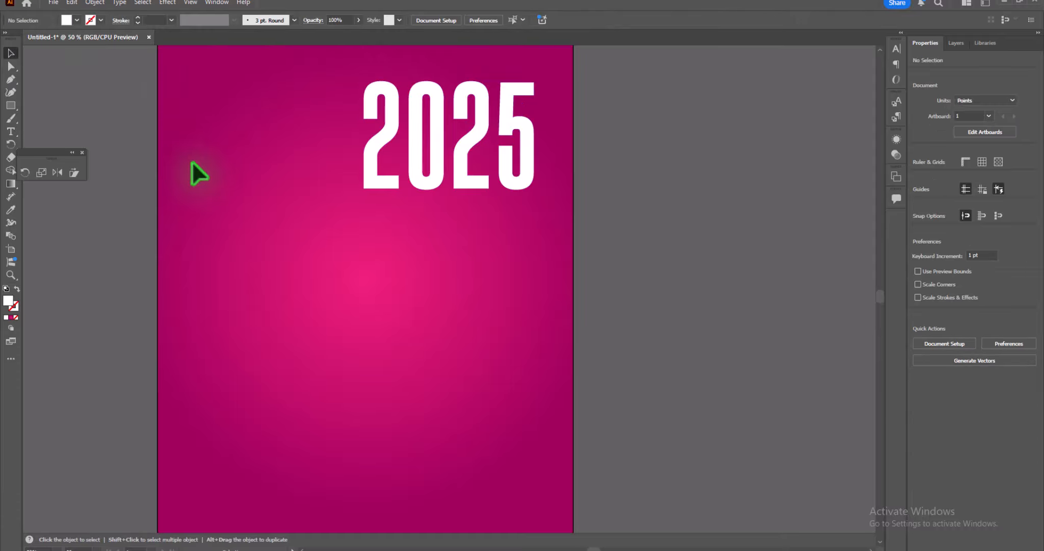
pyautogui.click(437, 161)
pyautogui.rightClick(437, 163)
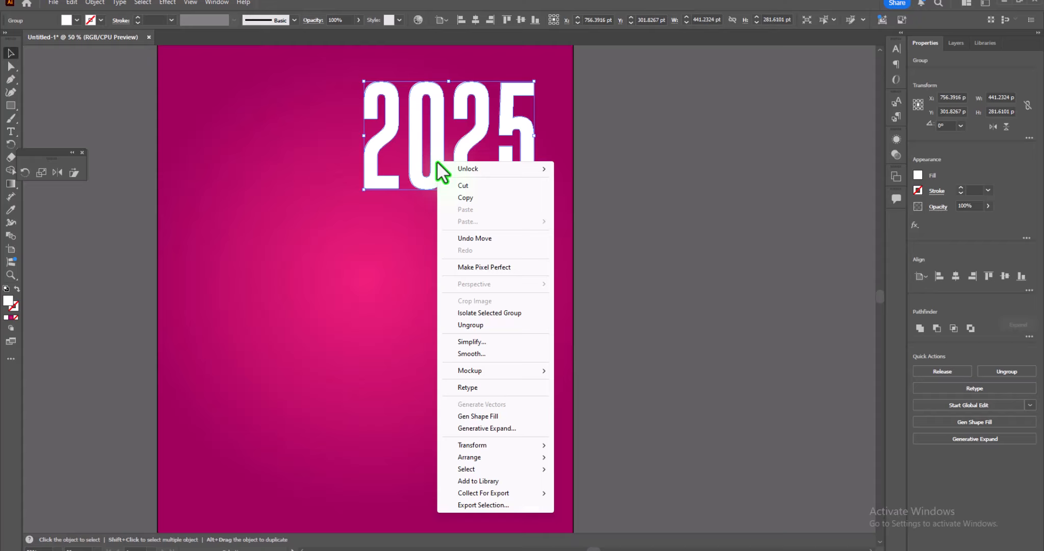
pyautogui.click(482, 324)
pyautogui.click(648, 221)
# Draw a white rectangle about 91 by 278 pt over the 0 and fully round its two upper corners
pyautogui.click(444, 169)
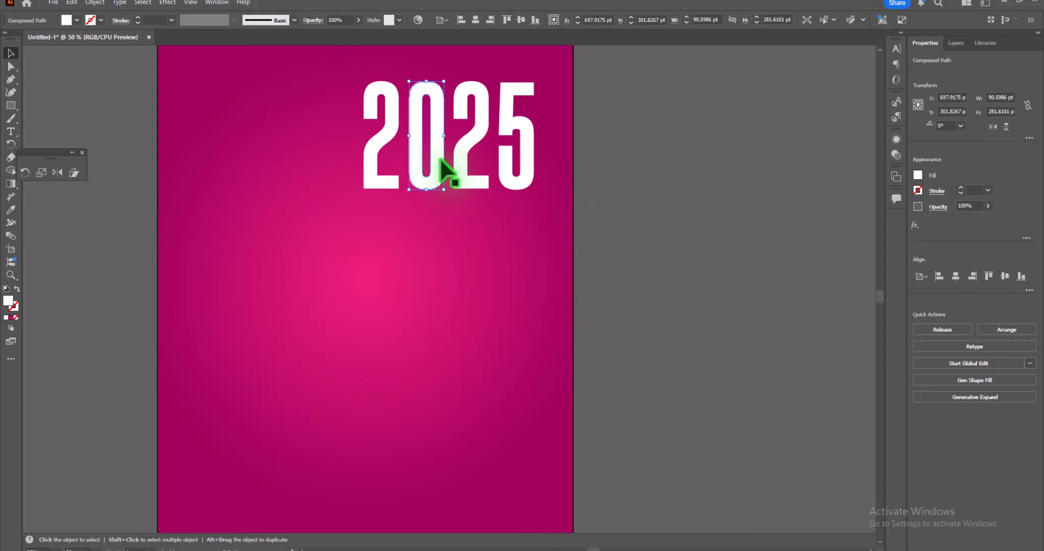
pyautogui.click(10, 105)
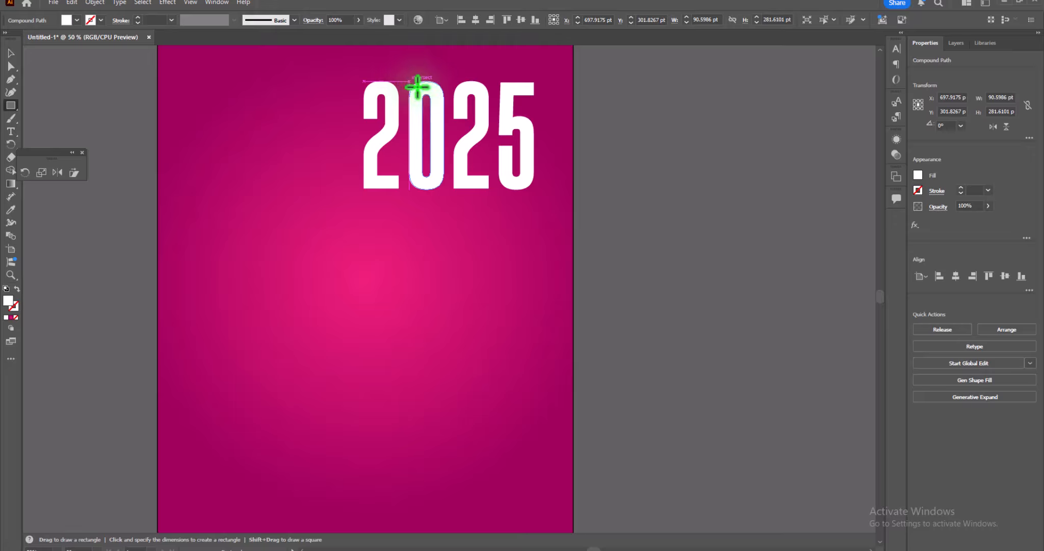
pyautogui.moveTo(410, 81); pyautogui.dragTo(445, 188)
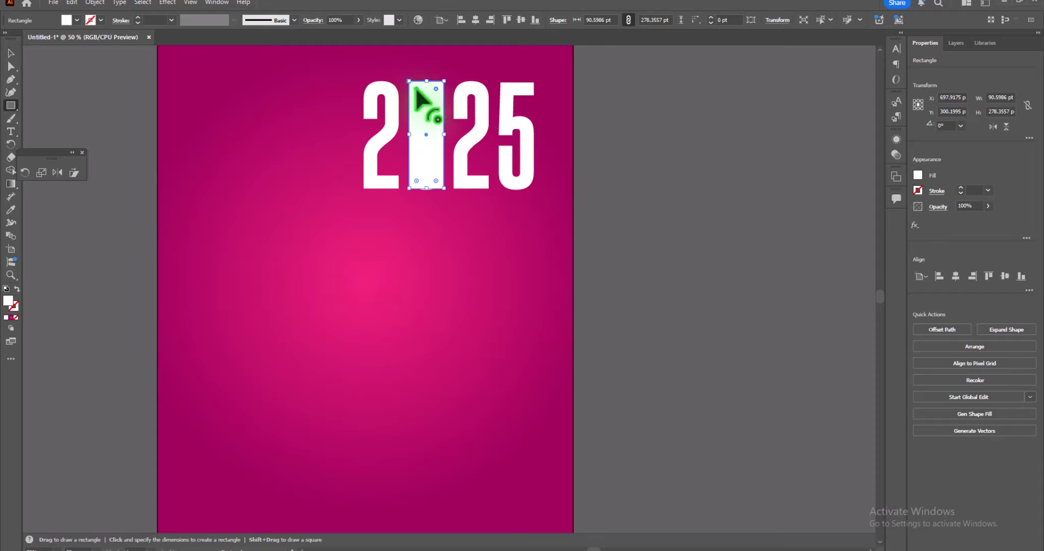
pyautogui.moveTo(415, 89); pyautogui.dragTo(419, 123)
pyautogui.click(11, 53)
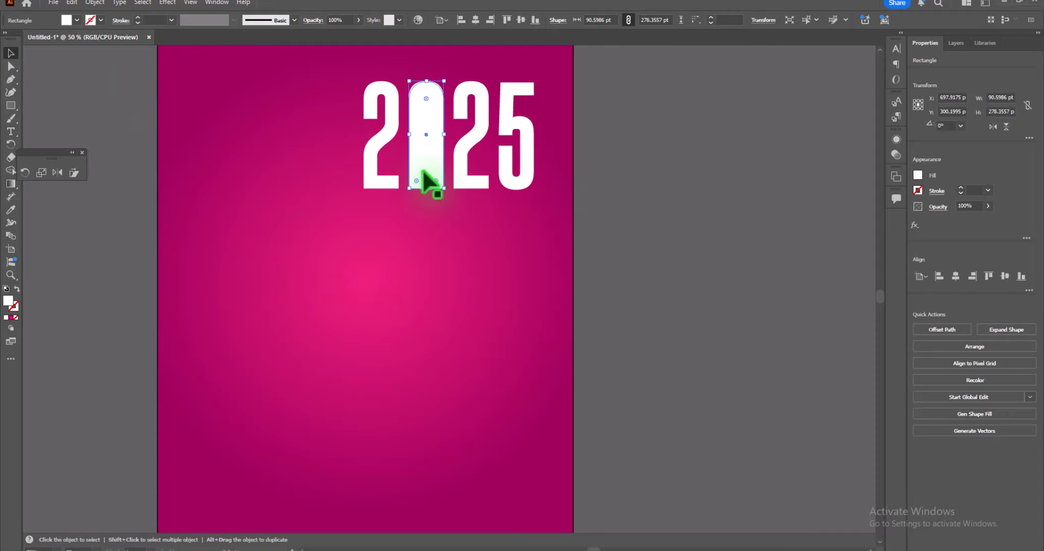
# Send the rounded rectangle one level backward in the stacking order
pyautogui.click(429, 190)
pyautogui.click(428, 189)
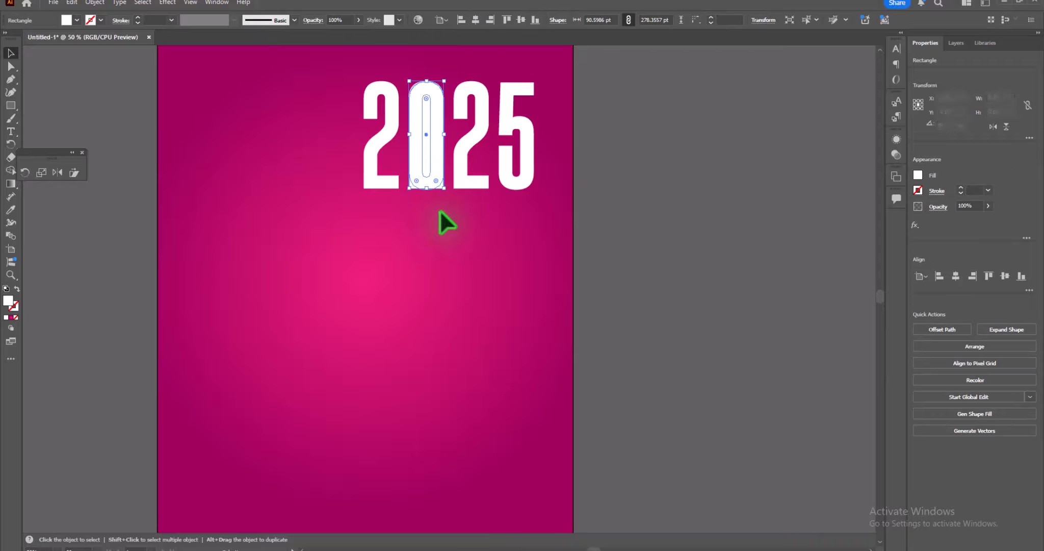
pyautogui.rightClick(434, 173)
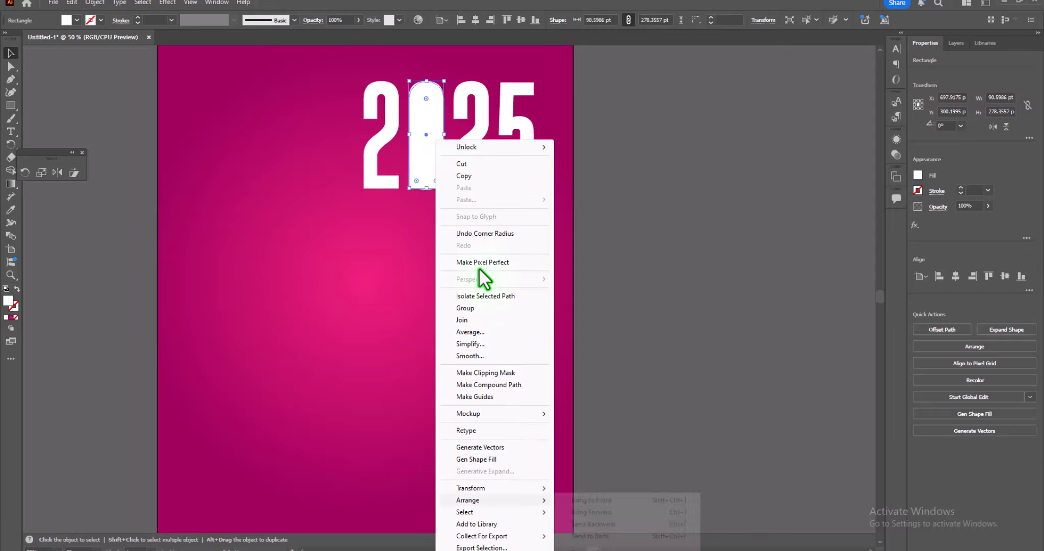
pyautogui.moveTo(510, 500)
pyautogui.click(591, 524)
# Replace the original 0 with the rounded rectangle, widened to about 126 pt to fill the gap between the two 2s
pyautogui.click(432, 178)
pyautogui.click(431, 176)
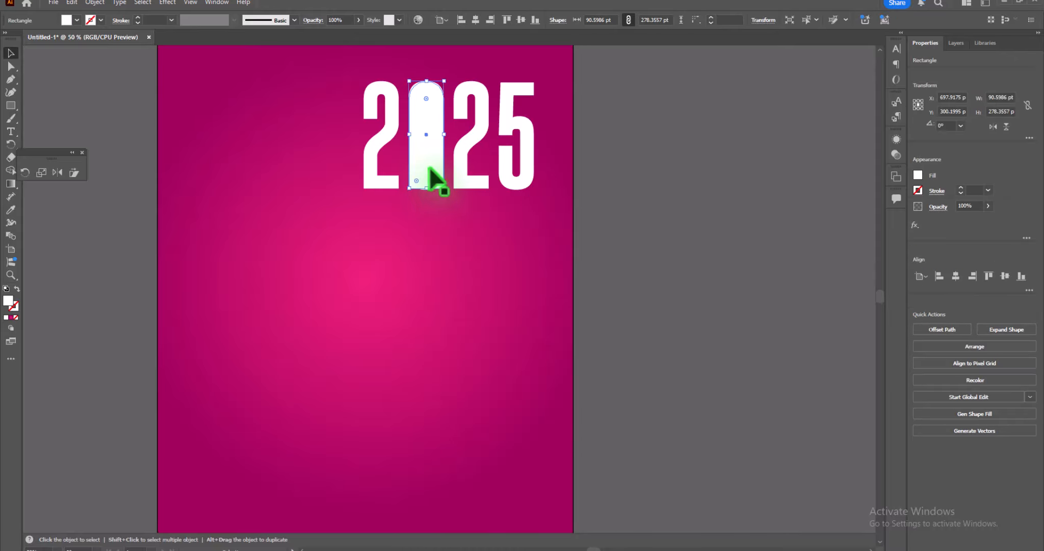
pyautogui.moveTo(431, 162); pyautogui.dragTo(452, 296)
pyautogui.click(435, 165)
pyautogui.press('Delete')
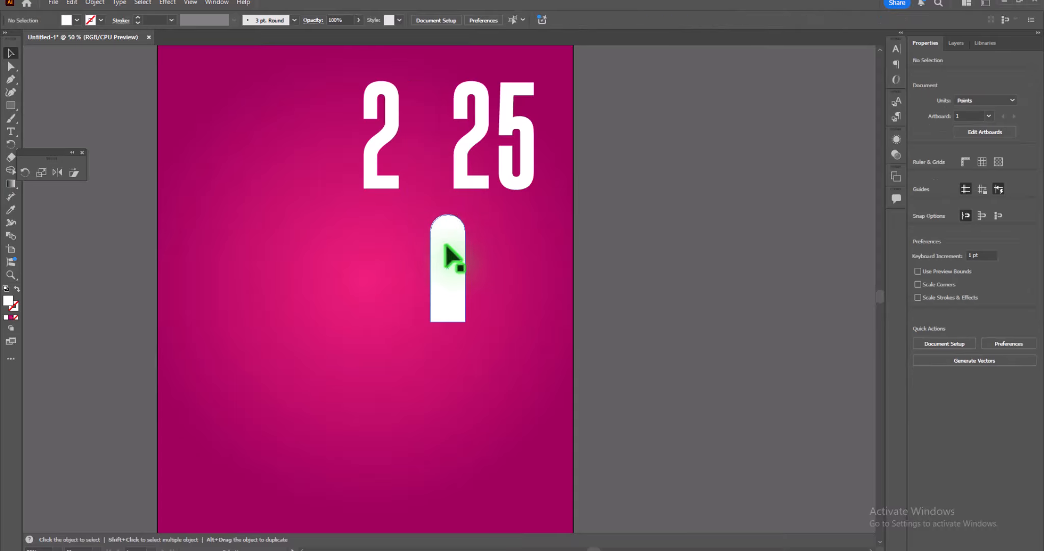
pyautogui.moveTo(447, 252); pyautogui.dragTo(450, 132)
pyautogui.click(622, 240)
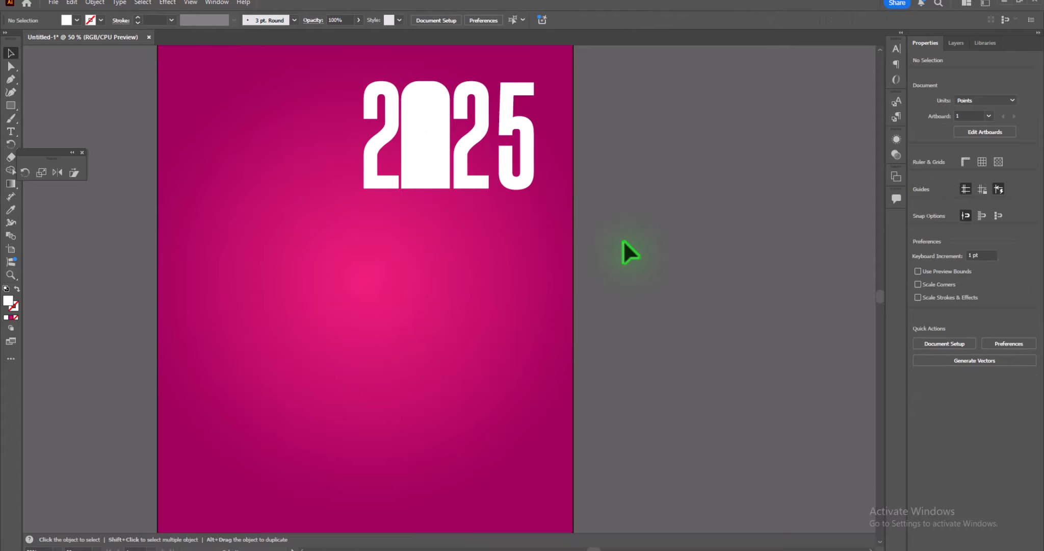
# Draw a white light-beam shape with the Pen tool from the doorway's base corners to the artboard's left edge, lower-left corner and bottom edge
pyautogui.scroll(-1, 623, 240)
pyautogui.hotkey('ctrl', '-')
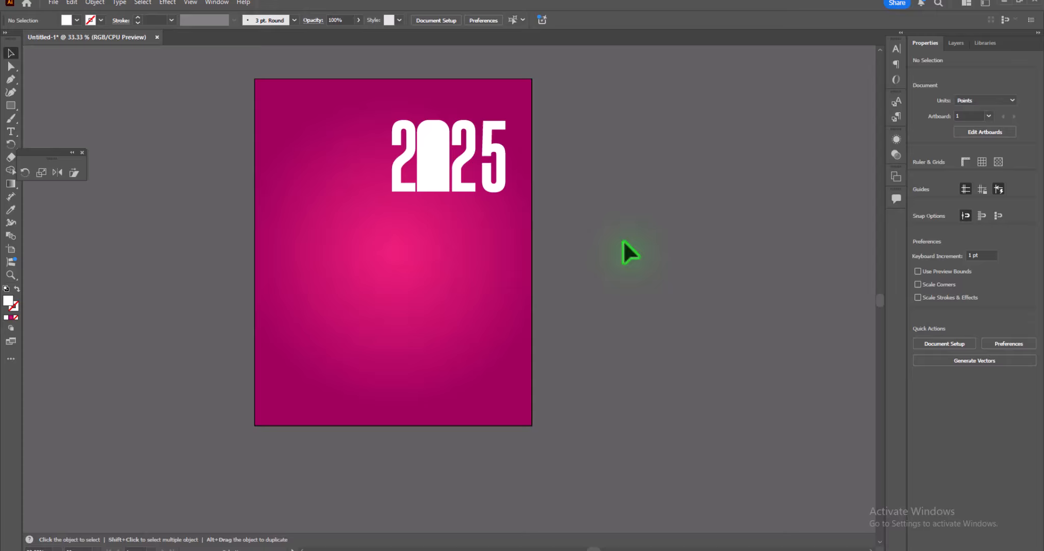
pyautogui.click(10, 79)
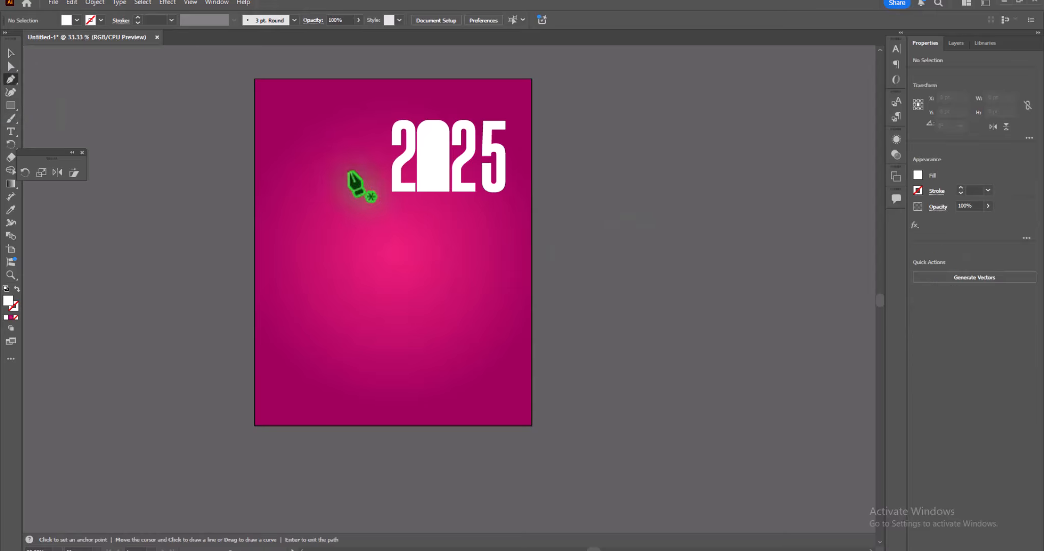
pyautogui.click(417, 191)
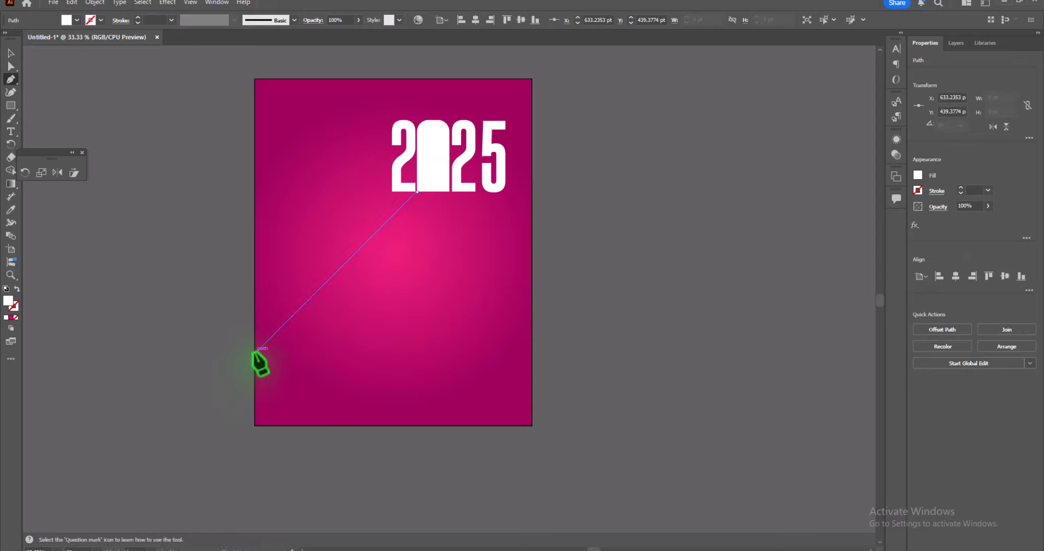
pyautogui.click(255, 352)
pyautogui.click(255, 422)
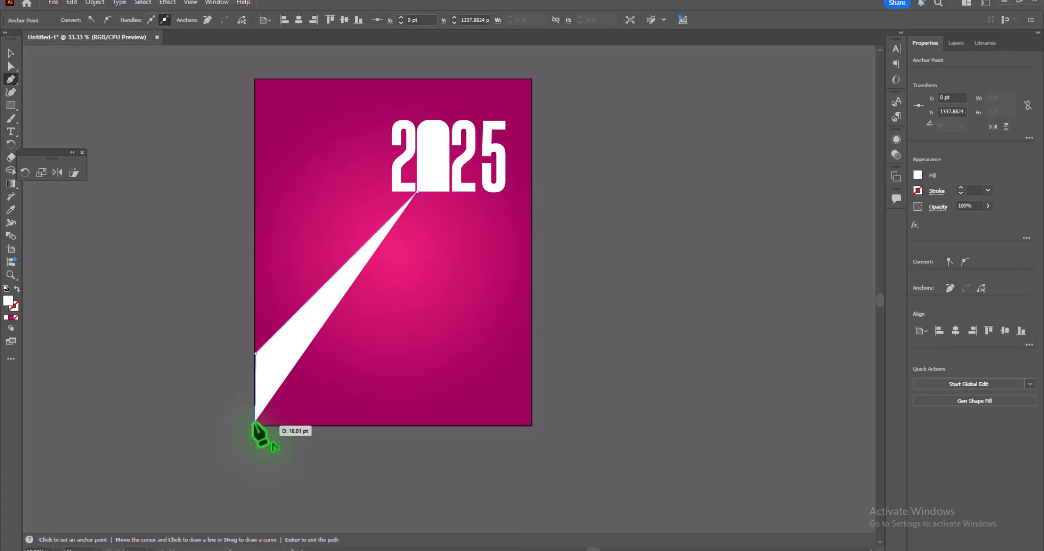
pyautogui.hotkey('ctrl', 'z')
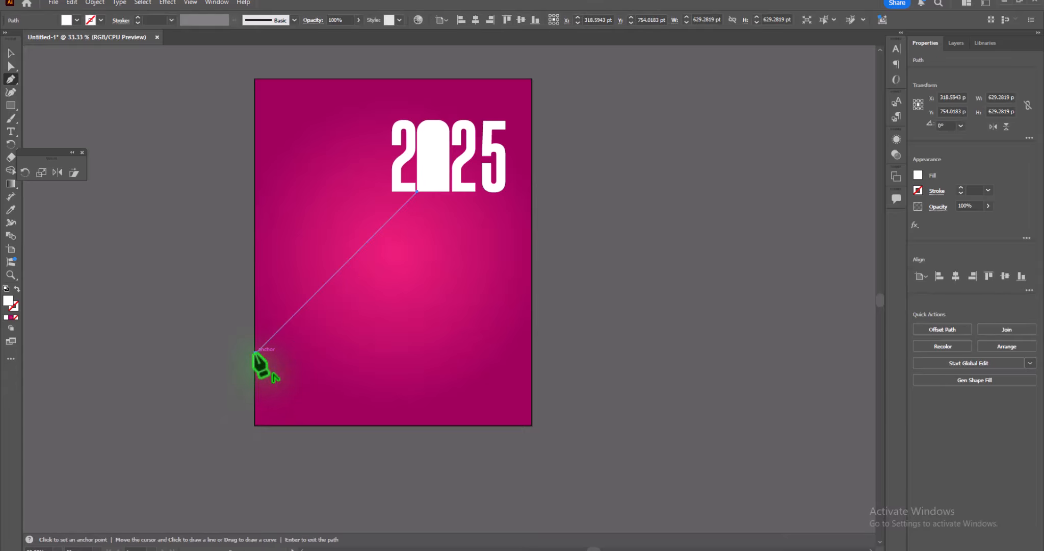
pyautogui.moveTo(255, 352); pyautogui.dragTo(254, 422)
pyautogui.click(255, 424)
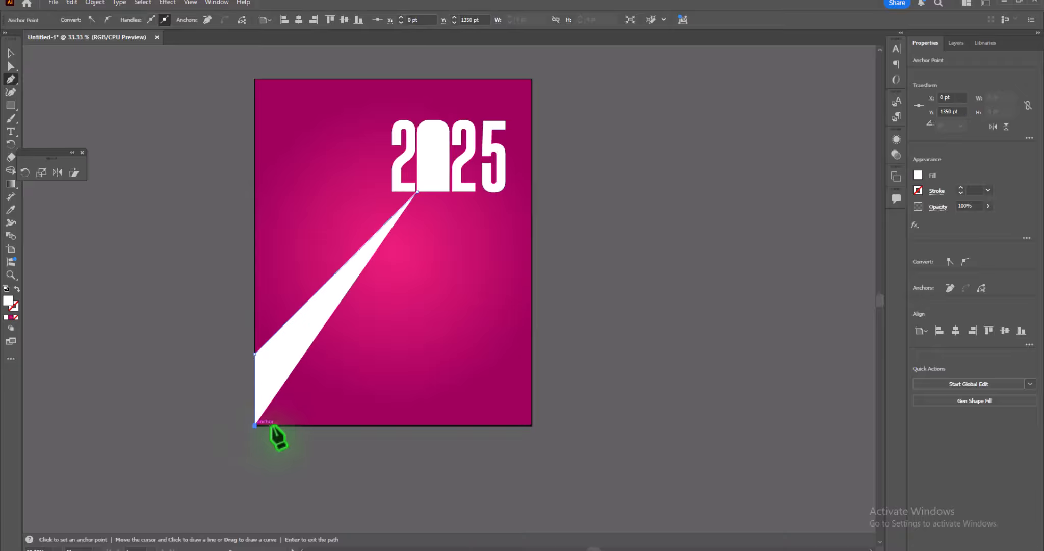
pyautogui.click(482, 424)
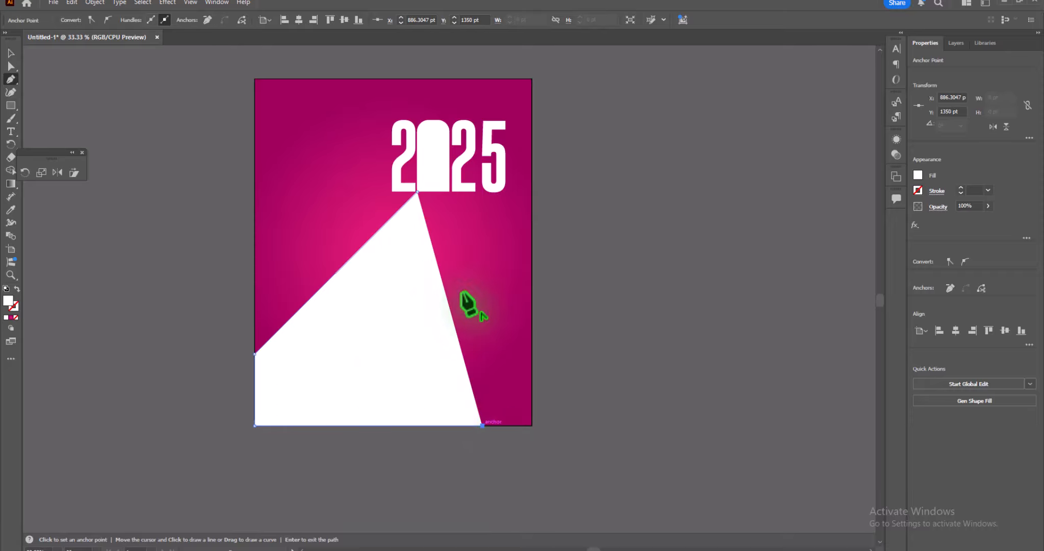
pyautogui.click(449, 192)
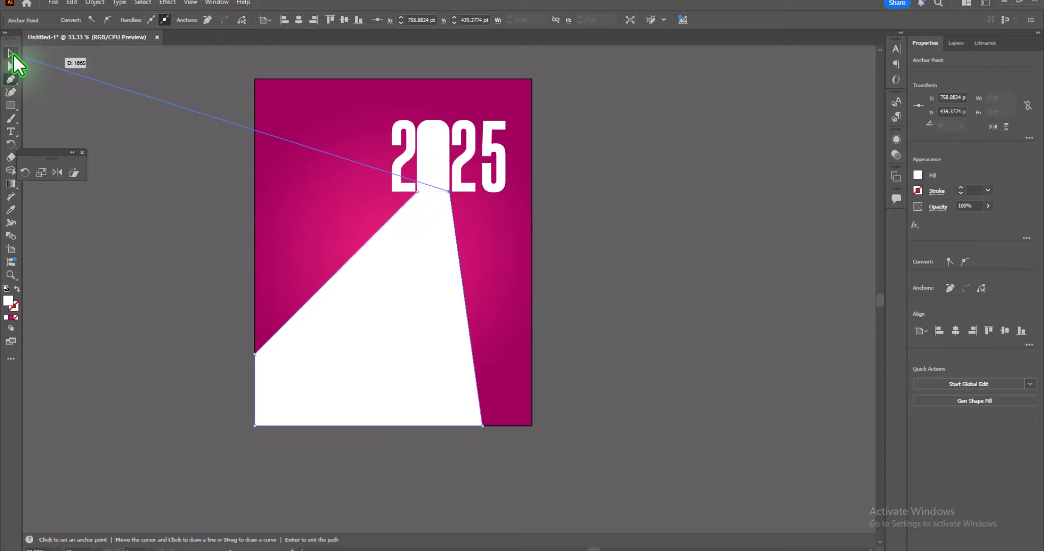
pyautogui.click(11, 52)
pyautogui.click(130, 169)
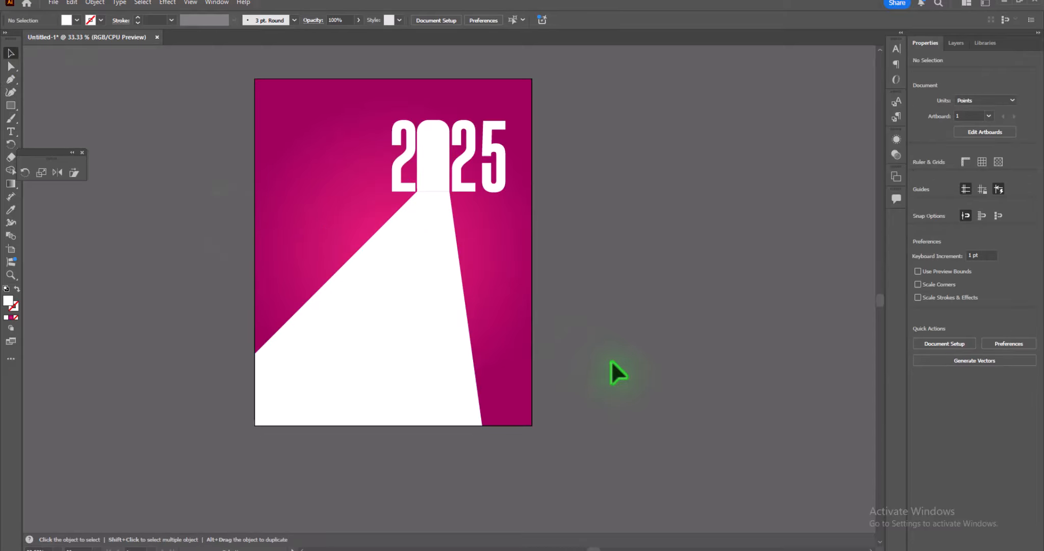
# Add the text "2026" on the lower part of the white beam
pyautogui.scroll(1, 611, 360)
pyautogui.click(10, 131)
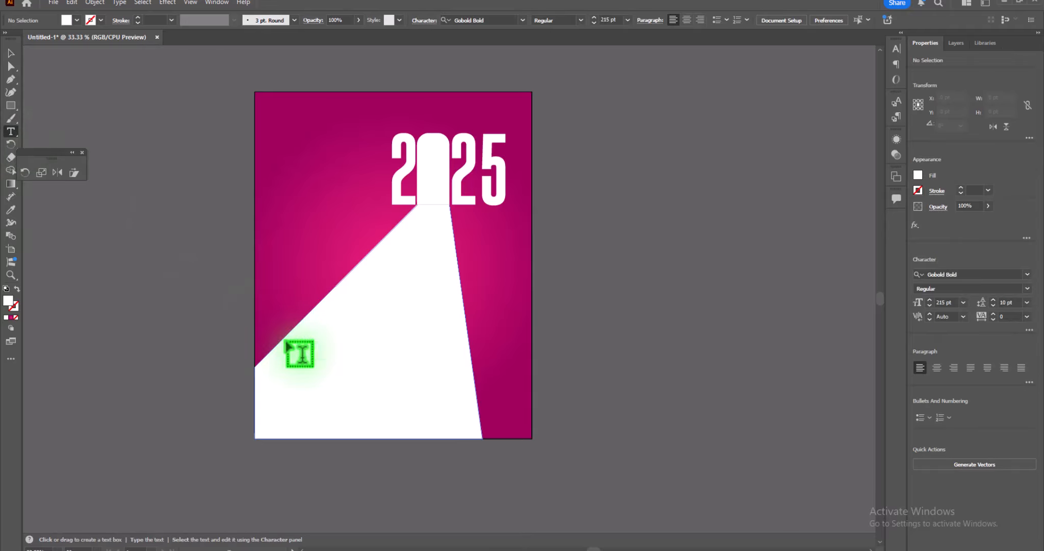
pyautogui.click(318, 366)
pyautogui.write('2026')
pyautogui.press('Escape')
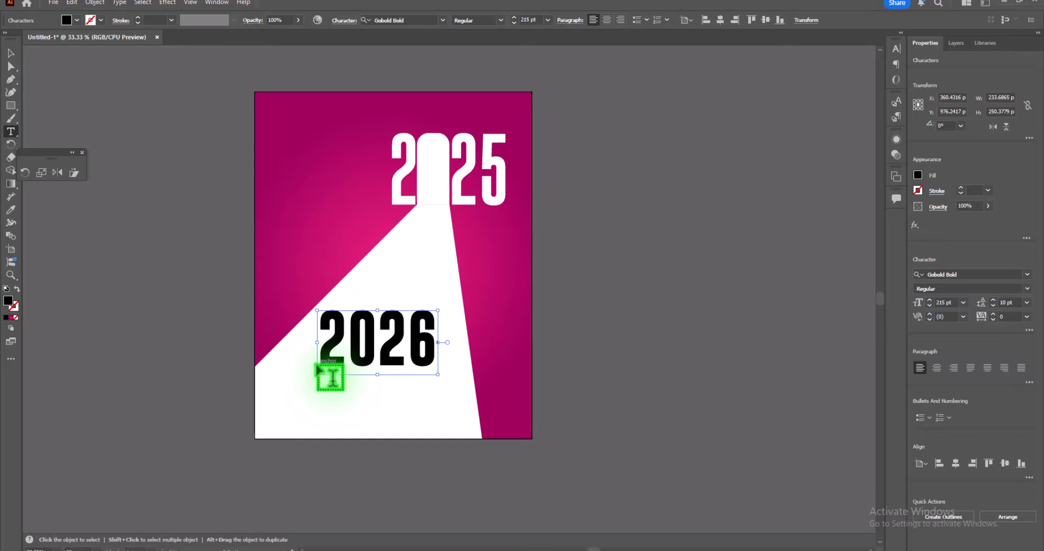
# Convert the 2026 text to outlines
pyautogui.doubleClick(319, 368)
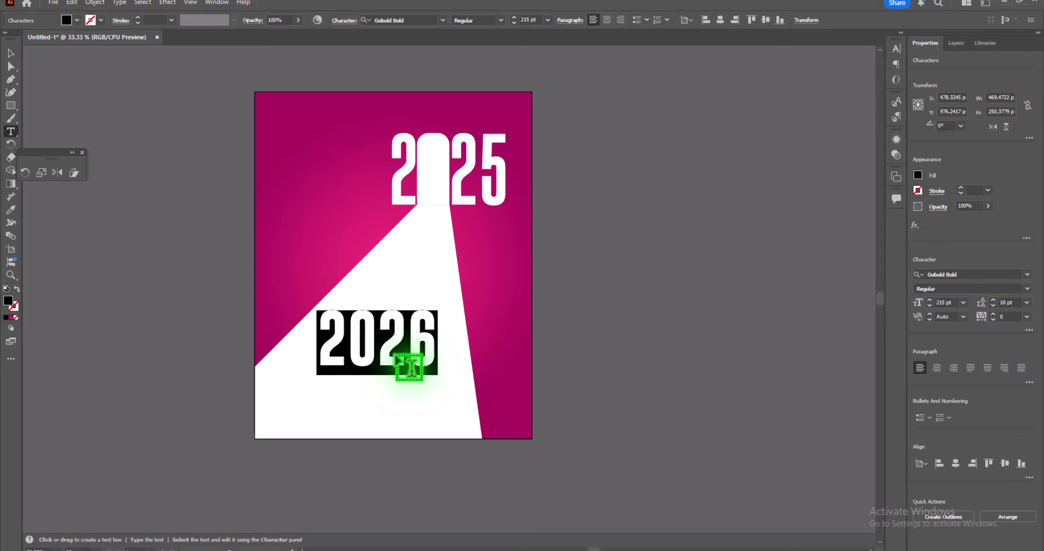
pyautogui.rightClick(400, 365)
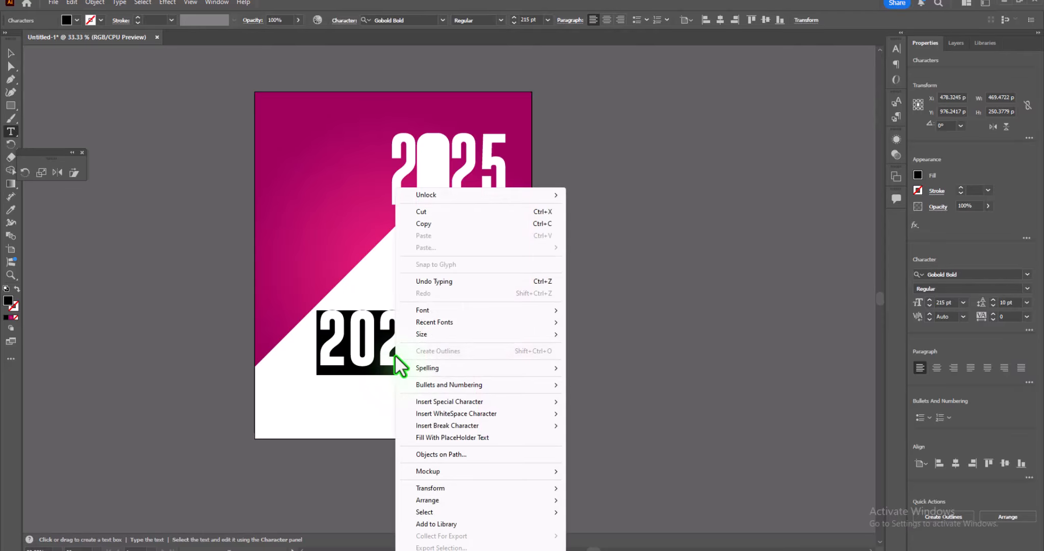
pyautogui.click(11, 63)
pyautogui.rightClick(375, 356)
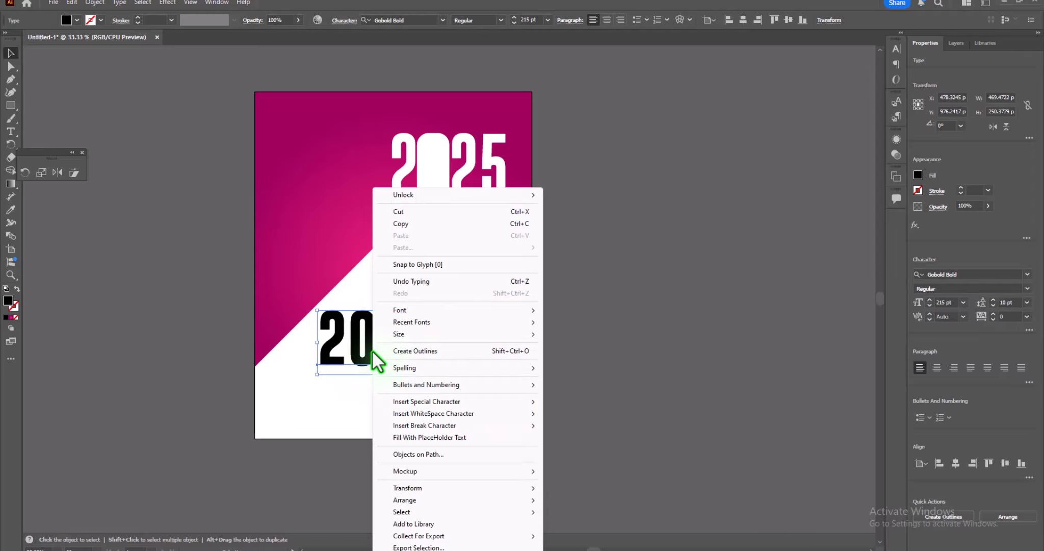
pyautogui.click(414, 351)
# Rotate the 2026 lettering to about 45° and enlarge it to about 714 by 741 pt along the beam's slanted left edge
pyautogui.moveTo(438, 312); pyautogui.dragTo(398, 233)
pyautogui.moveTo(408, 361); pyautogui.dragTo(372, 315)
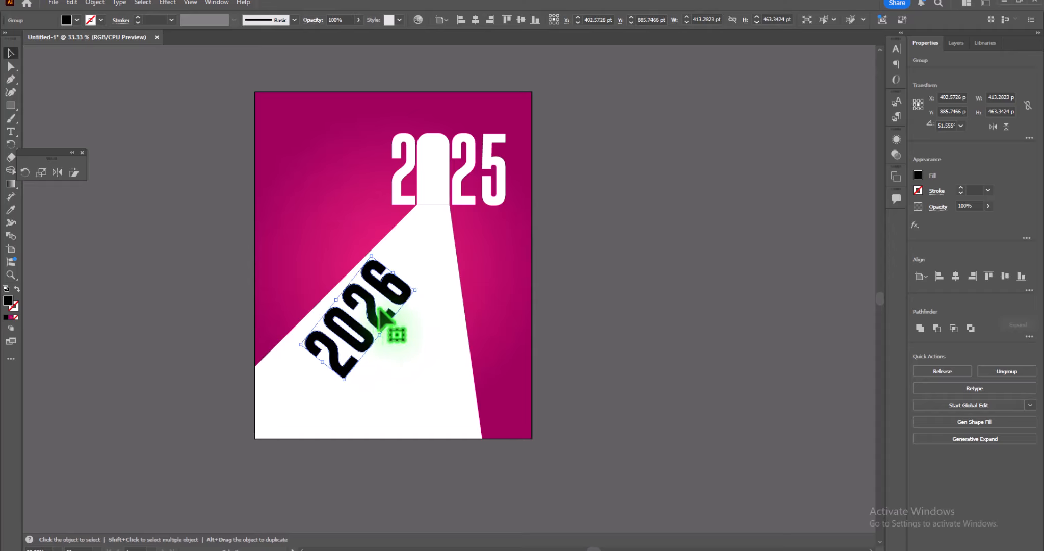
pyautogui.moveTo(422, 289); pyautogui.dragTo(427, 298)
pyautogui.moveTo(378, 327); pyautogui.dragTo(369, 320)
pyautogui.moveTo(390, 280); pyautogui.dragTo(386, 318)
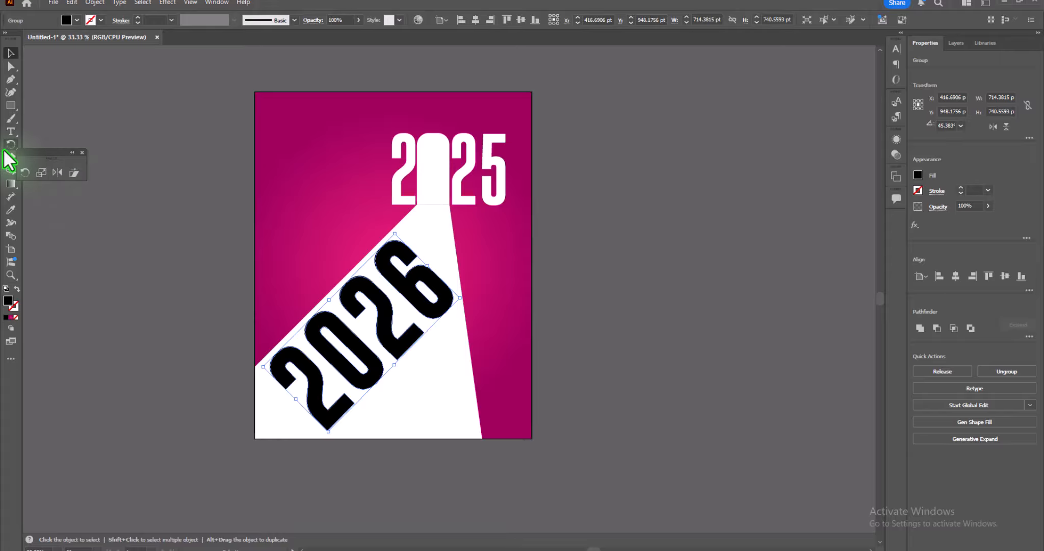
# Free-distort the 2026 lettering into perspective, about 830 by 768 pt, so it fills the white beam and narrows towards the doorway
pyautogui.click(11, 359)
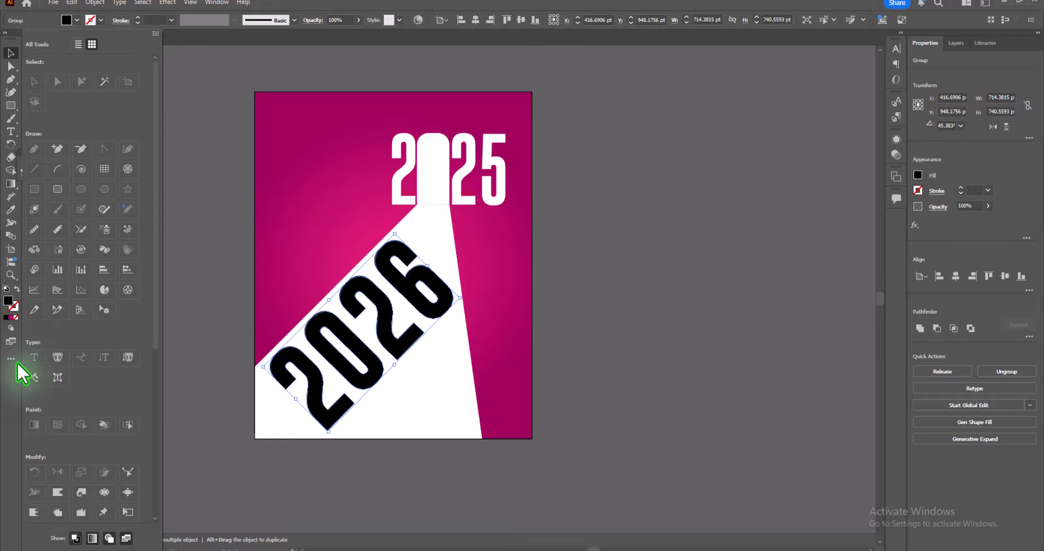
pyautogui.click(11, 145)
pyautogui.click(100, 165)
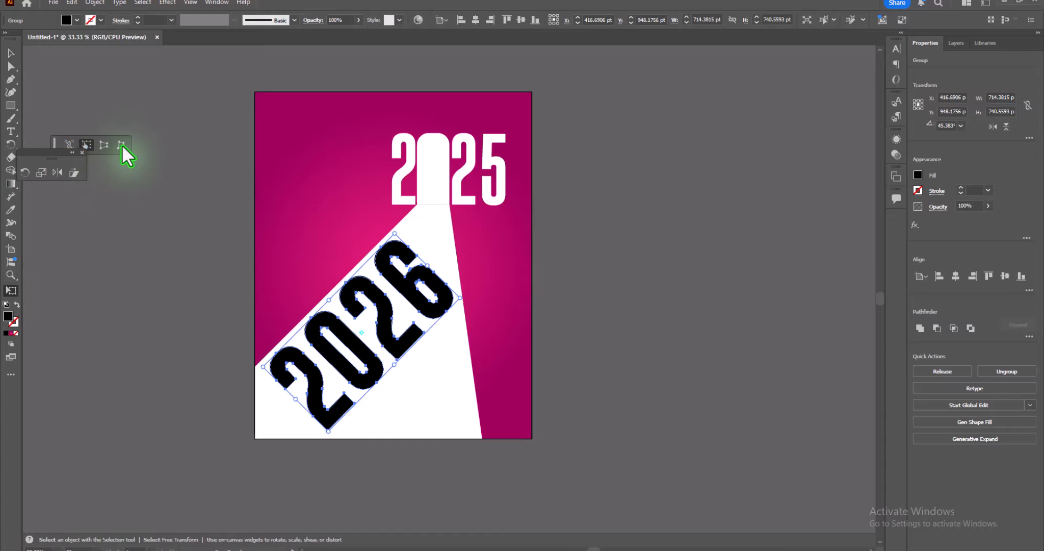
pyautogui.click(121, 144)
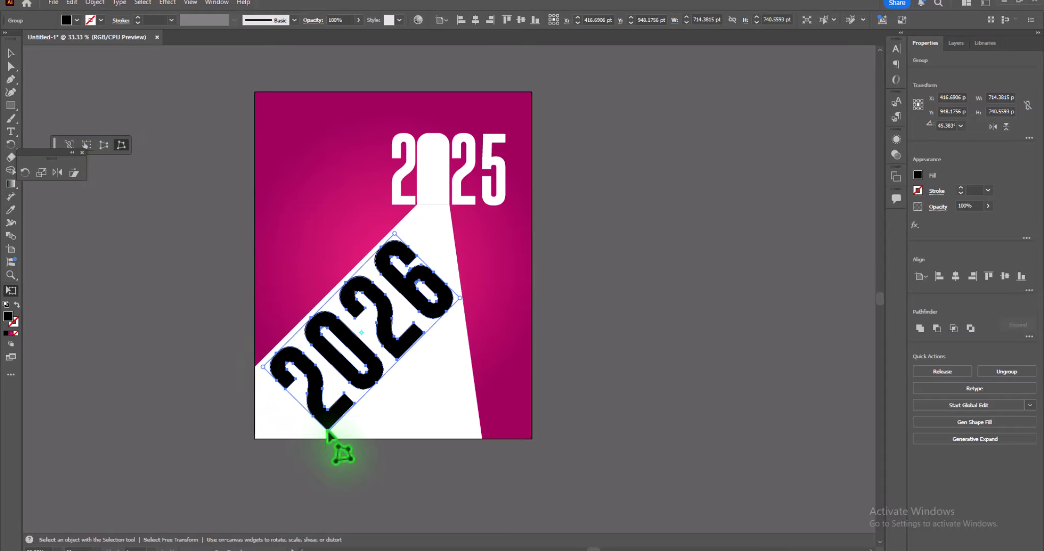
pyautogui.moveTo(326, 430); pyautogui.dragTo(456, 437)
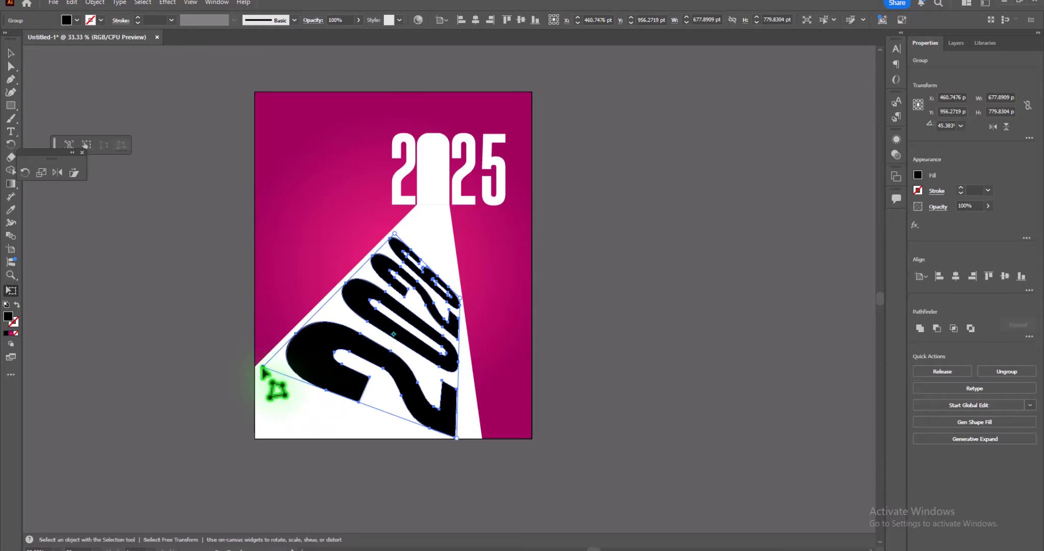
pyautogui.moveTo(263, 367); pyautogui.dragTo(219, 425)
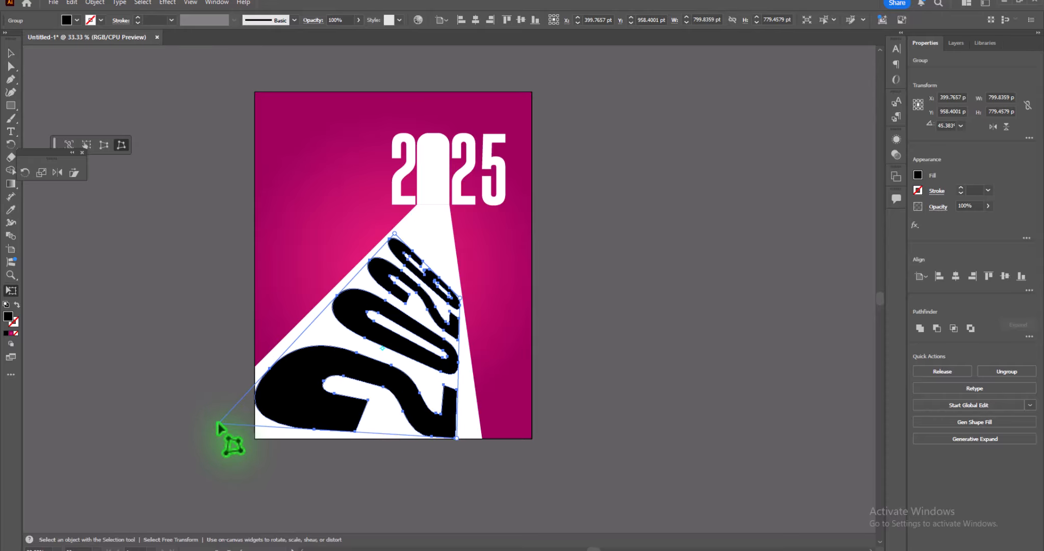
pyautogui.moveTo(460, 297); pyautogui.dragTo(445, 224)
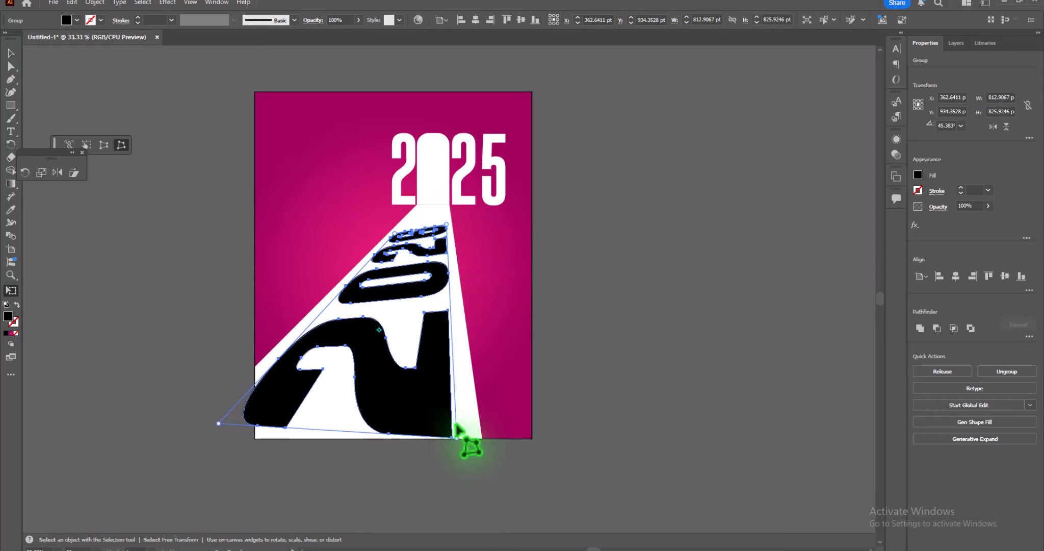
pyautogui.moveTo(456, 438); pyautogui.dragTo(475, 433)
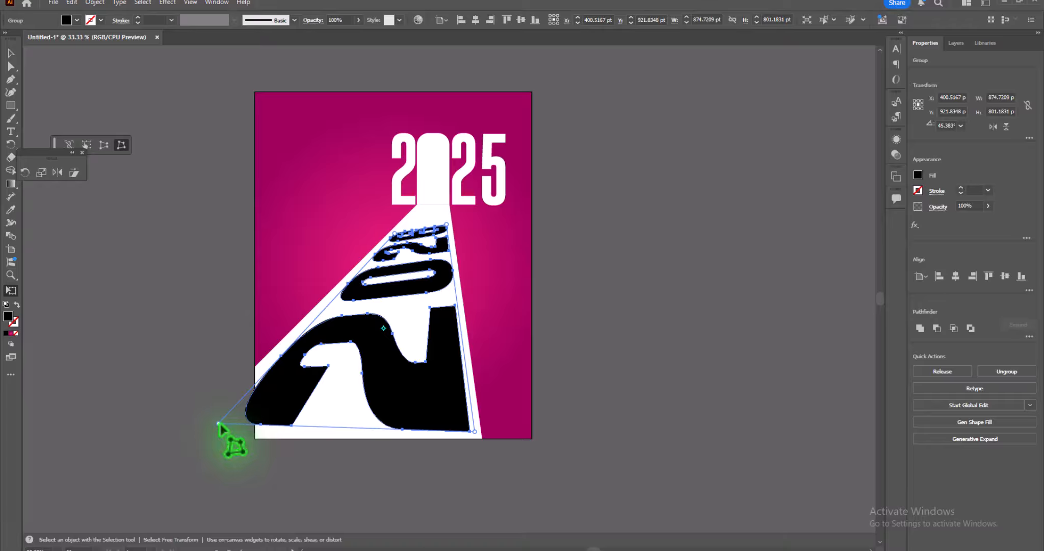
pyautogui.moveTo(218, 423); pyautogui.dragTo(228, 426)
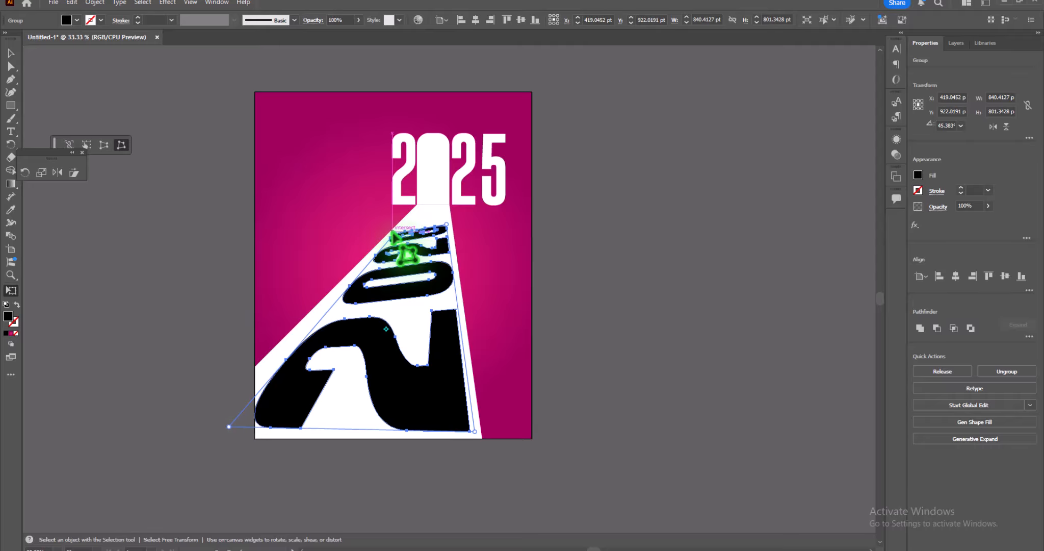
pyautogui.moveTo(394, 235)
pyautogui.mouseDown()
pyautogui.moveTo(397, 222)
pyautogui.moveTo(444, 222)
pyautogui.moveTo(448, 234)
pyautogui.moveTo(396, 235)
pyautogui.mouseUp()
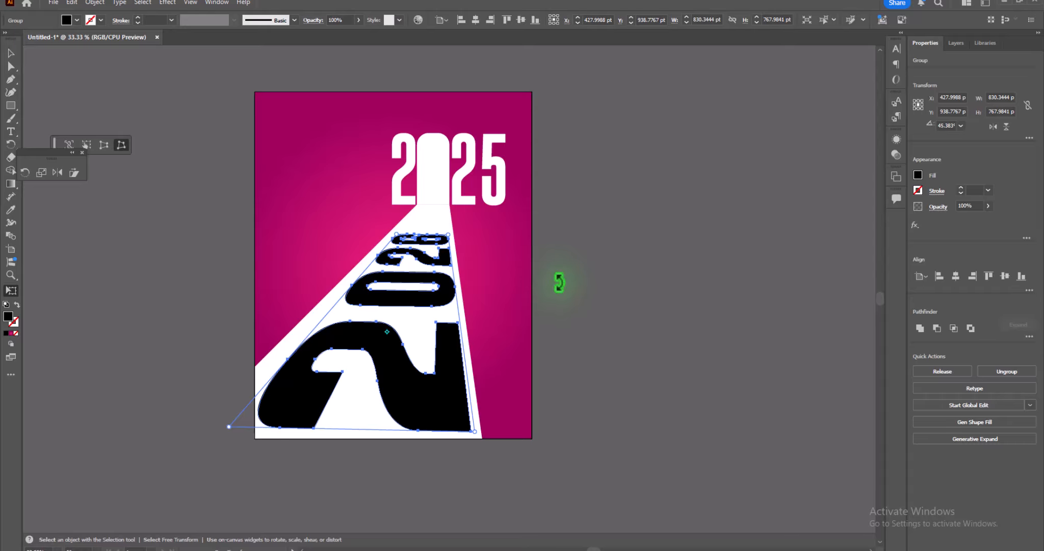
pyautogui.click(11, 52)
pyautogui.click(42, 225)
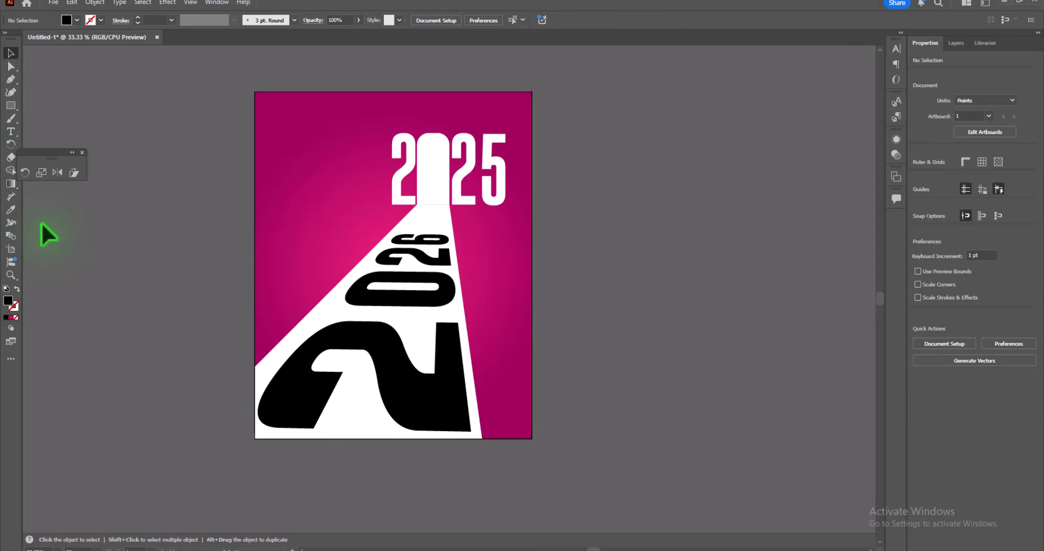
# Nudge the upper inner corner anchor of the base stroke slightly outward on both the large and the small 2 of 2026
pyautogui.hotkey('ctrl', '+')
pyautogui.hotkey('ctrl', '+')
pyautogui.moveTo(304, 289); pyautogui.dragTo(277, 172)
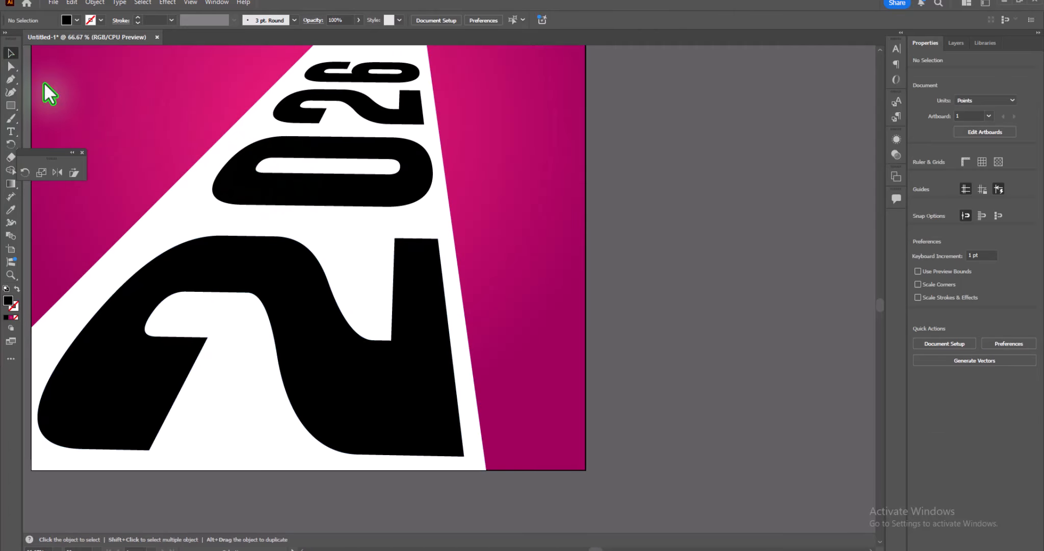
pyautogui.click(11, 66)
pyautogui.click(395, 238)
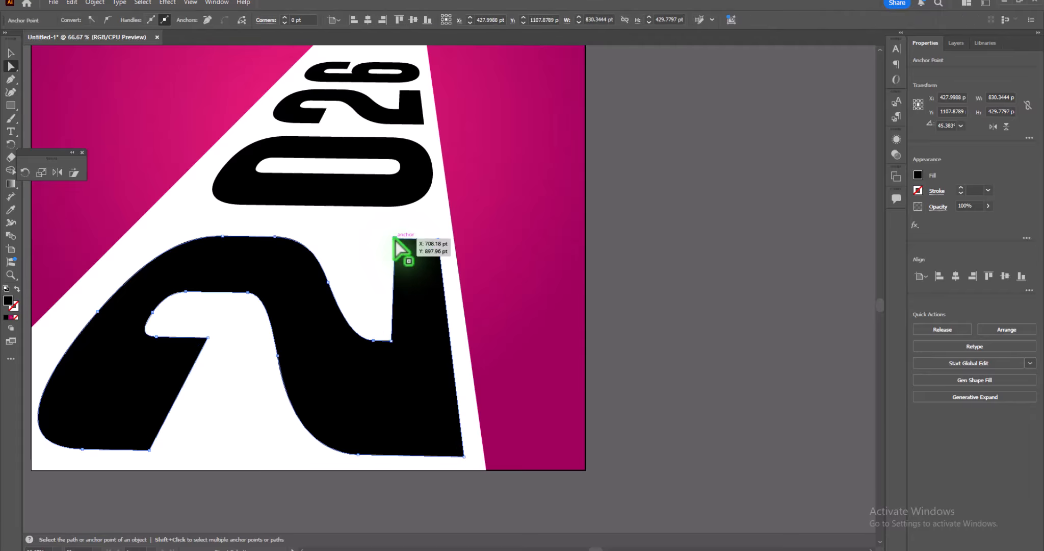
pyautogui.moveTo(395, 239); pyautogui.dragTo(388, 238)
pyautogui.scroll(5, 408, 326)
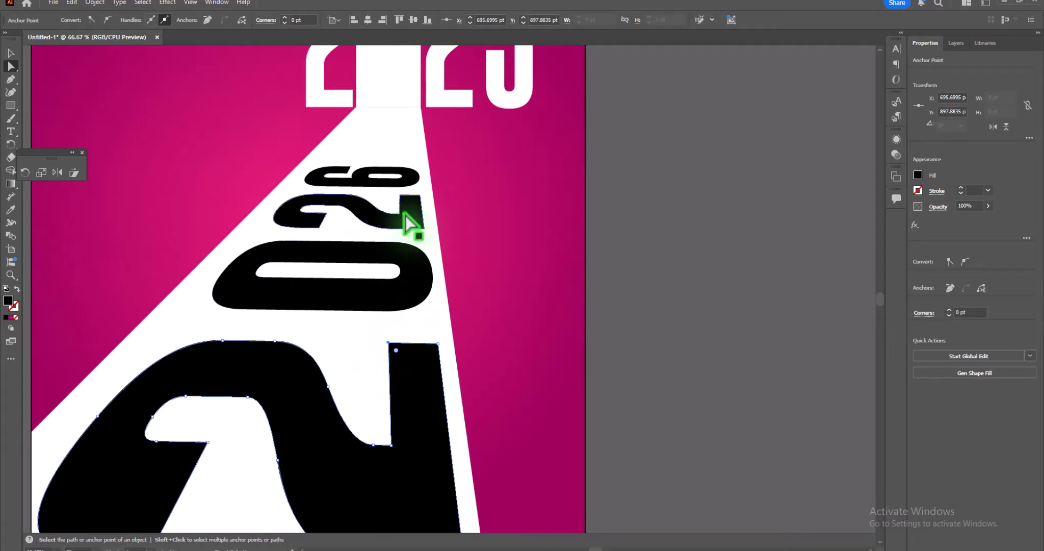
pyautogui.click(404, 205)
pyautogui.moveTo(401, 198); pyautogui.dragTo(399, 195)
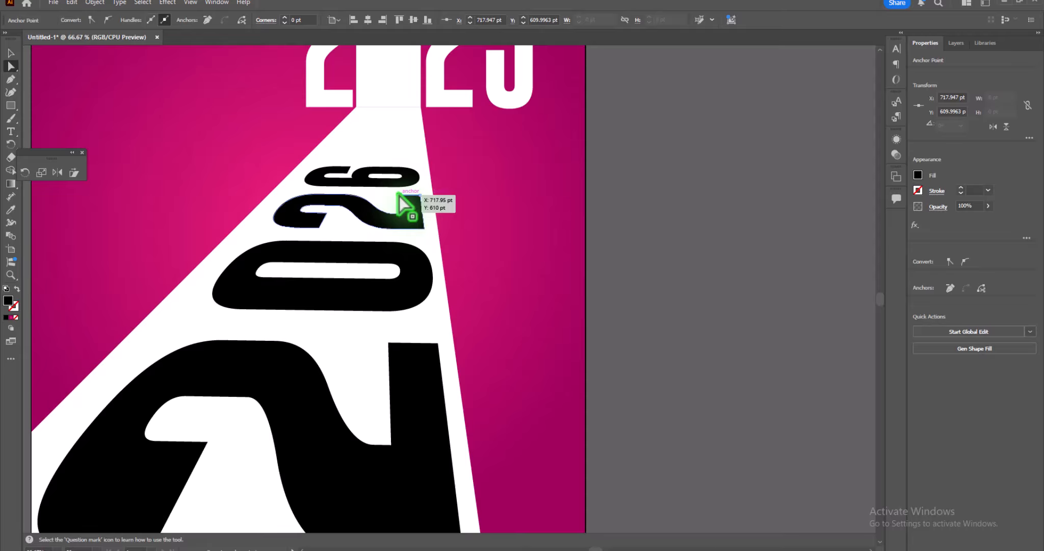
# Move the lower corner anchor of the large 2's hook about 24 pt to the right along the digit's bottom edge
pyautogui.scroll(-4, 441, 334)
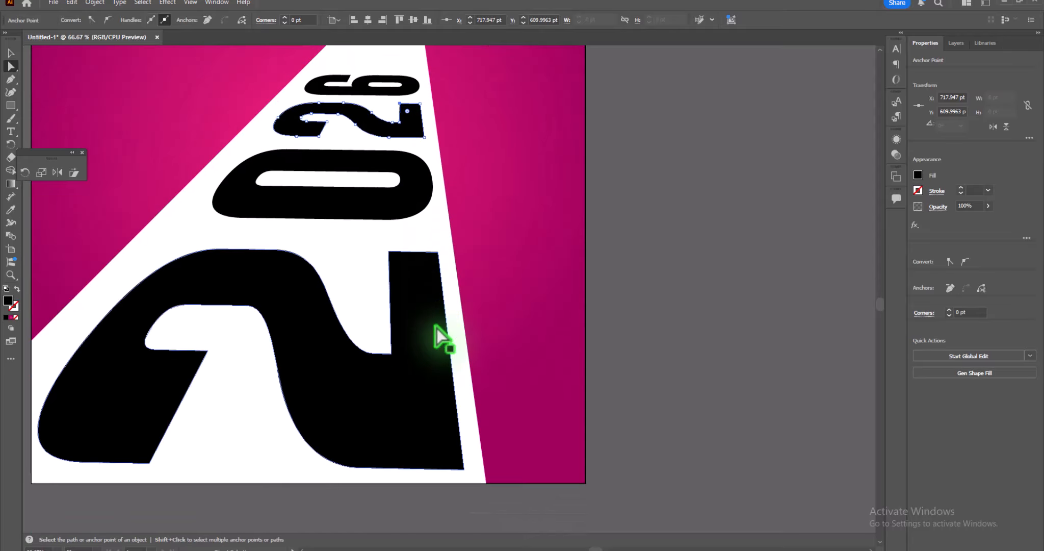
pyautogui.click(437, 328)
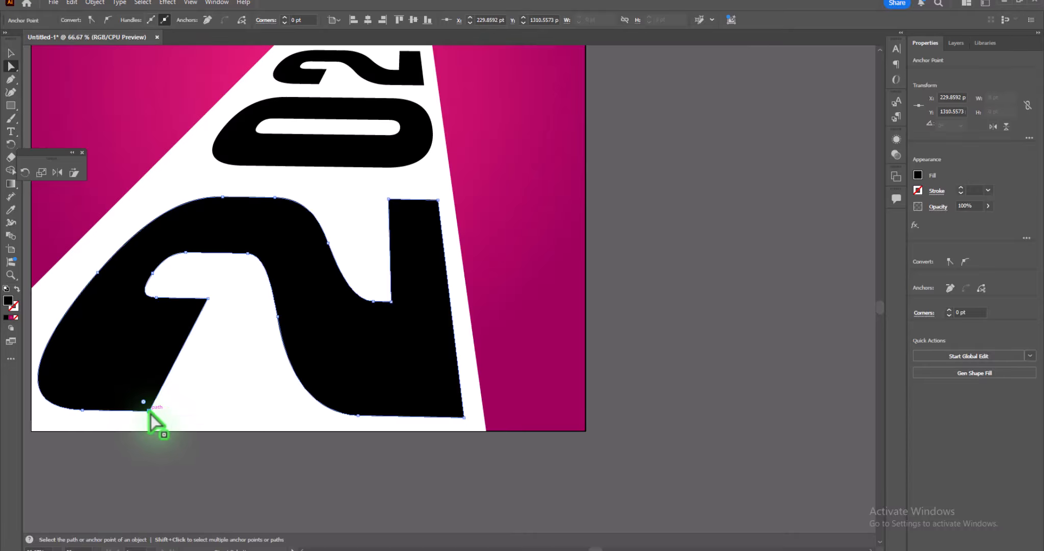
pyautogui.moveTo(151, 410); pyautogui.dragTo(162, 408)
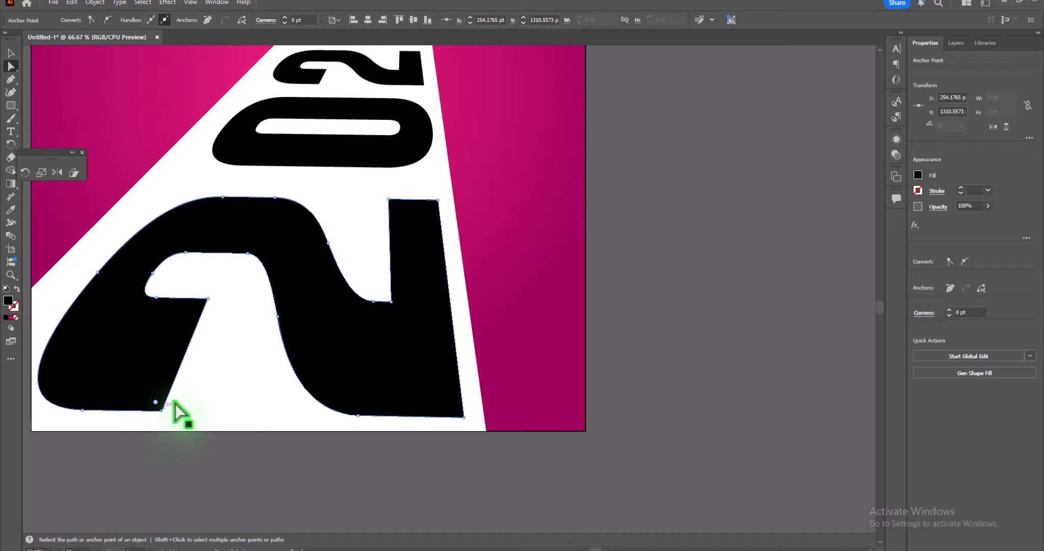
pyautogui.scroll(3, 244, 368)
pyautogui.click(11, 53)
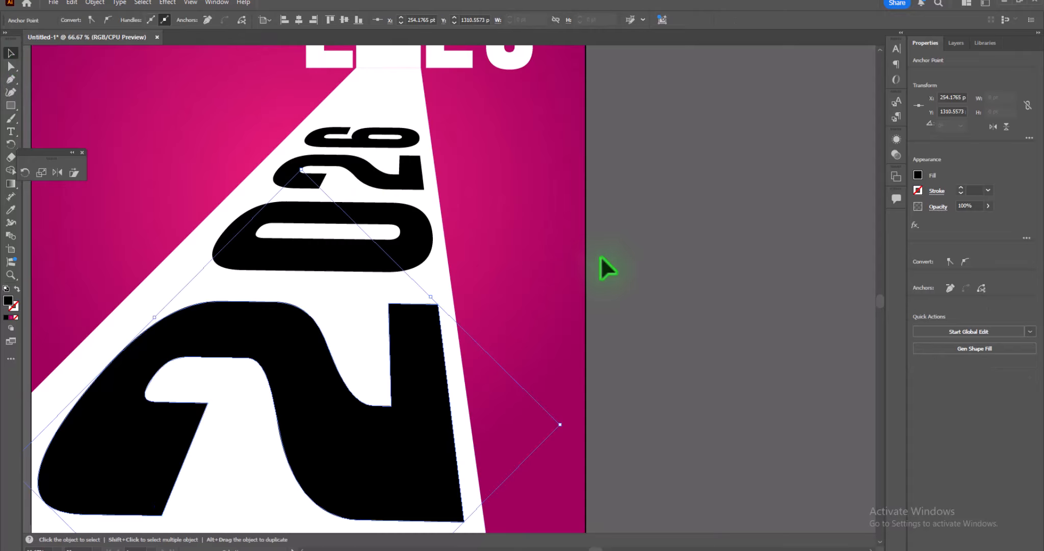
pyautogui.click(719, 297)
pyautogui.hotkey('ctrl', '-')
pyautogui.hotkey('ctrl', '-')
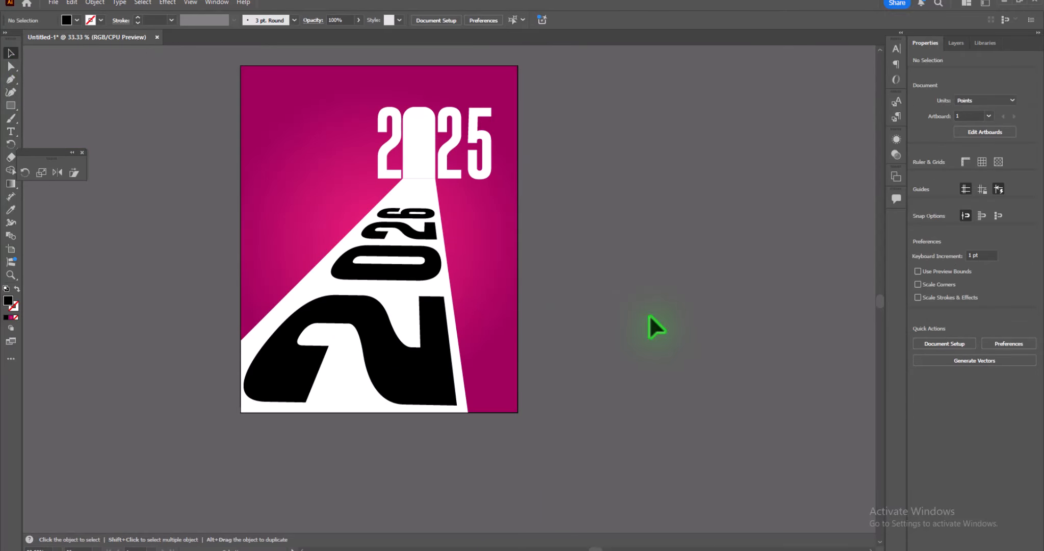
# Unlock the magenta gradient background rectangle and paste a copy of it in back
pyautogui.rightClick(303, 132)
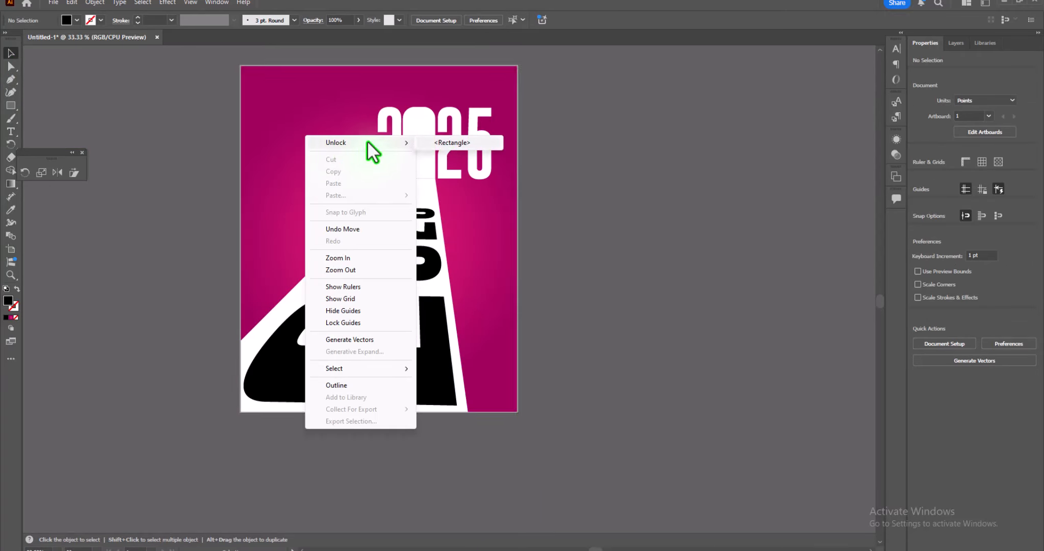
pyautogui.click(464, 148)
pyautogui.click(464, 149)
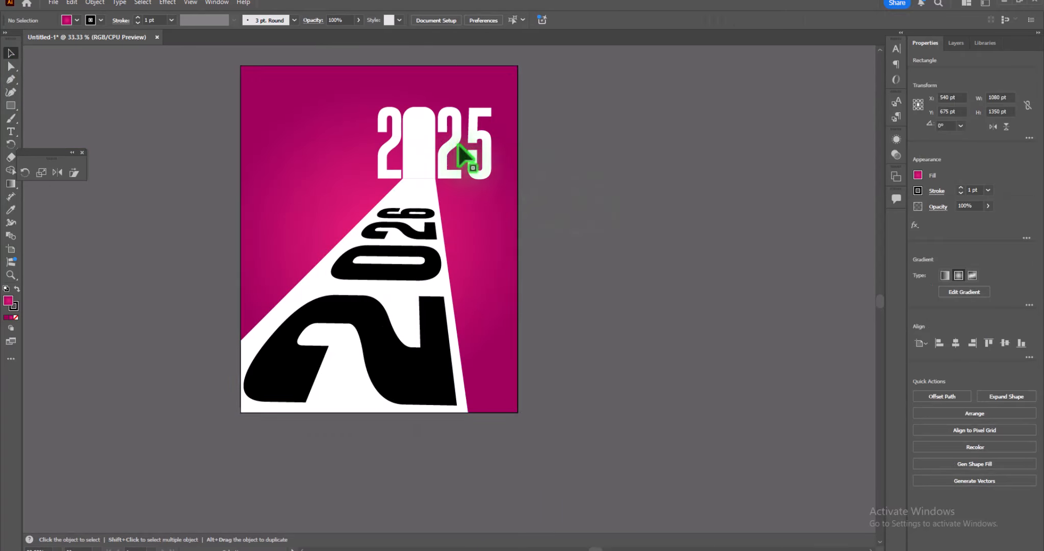
pyautogui.click(76, 2)
pyautogui.click(97, 55)
pyautogui.click(75, 3)
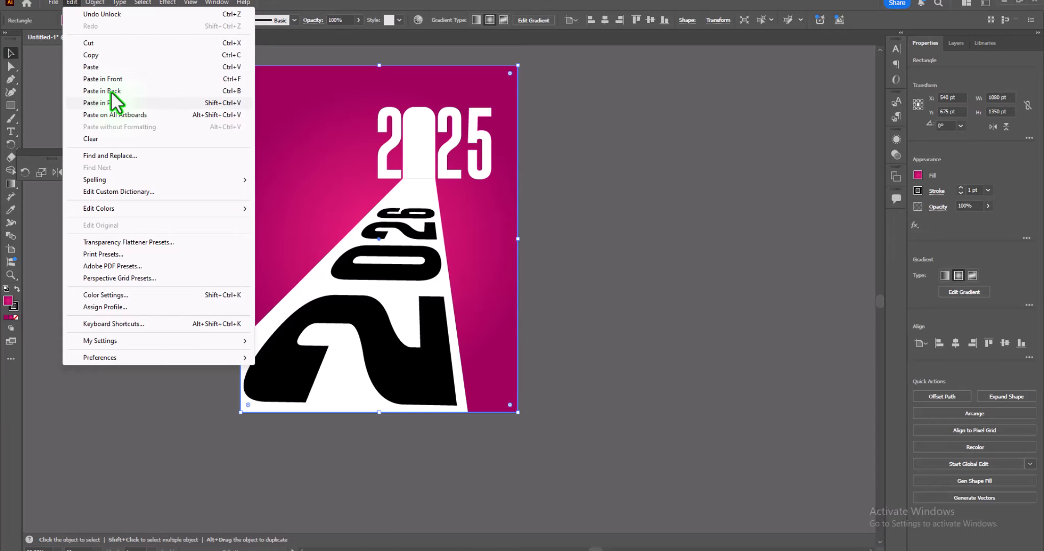
pyautogui.click(112, 91)
# Turn the 2026 lettering into a single compound path and give it a white ffffff fill
pyautogui.click(408, 378)
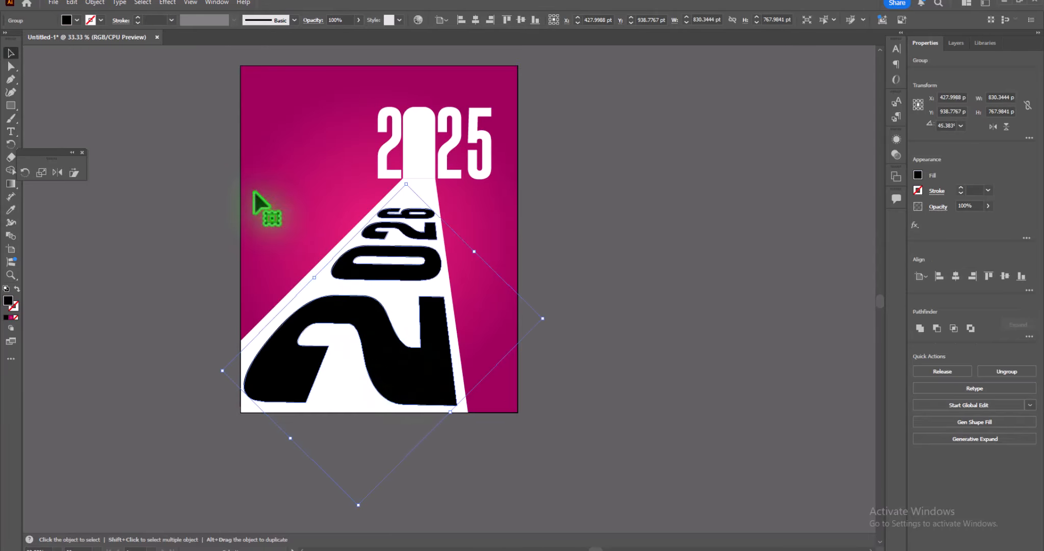
pyautogui.click(95, 2)
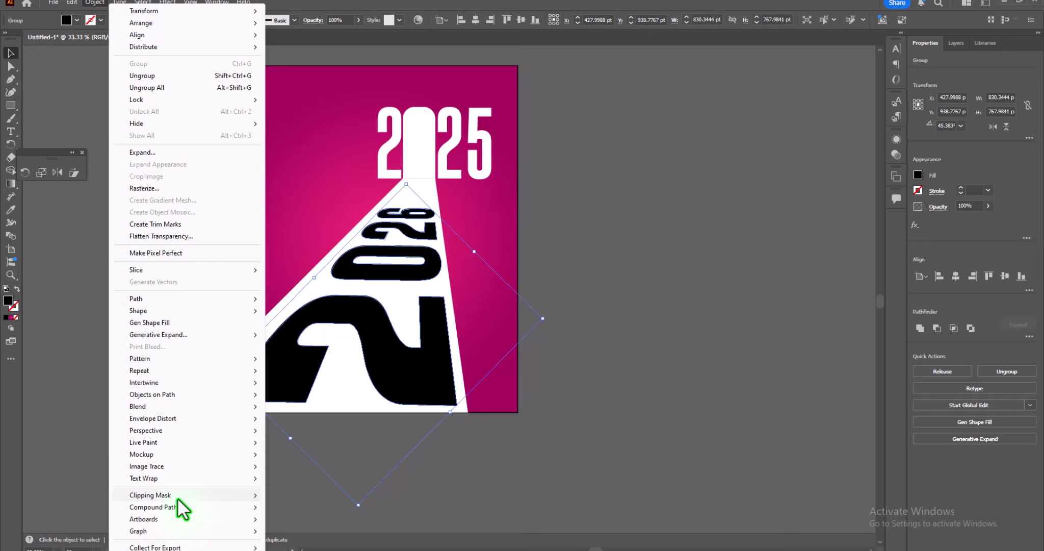
pyautogui.moveTo(217, 505)
pyautogui.click(292, 507)
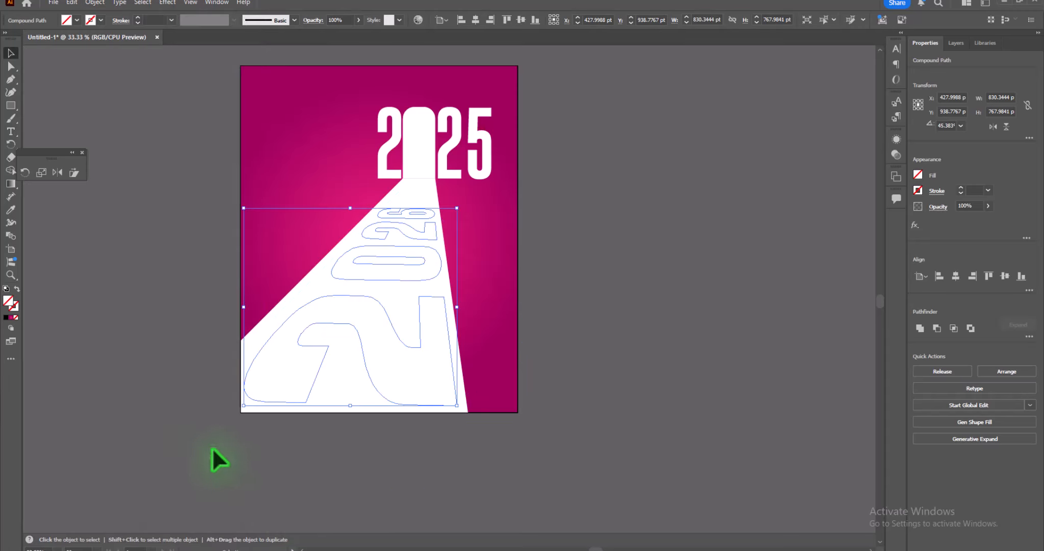
pyautogui.doubleClick(8, 301)
pyautogui.moveTo(111, 266); pyautogui.dragTo(37, 168)
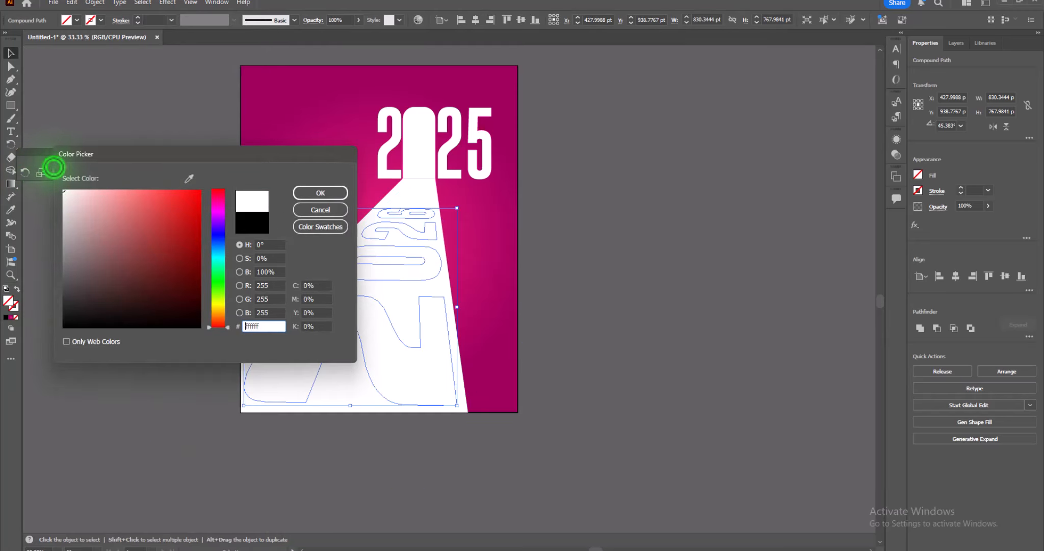
pyautogui.click(312, 190)
# Make a clipping mask from the 2026 lettering and the magenta gradient rectangle
pyautogui.keyDown('shift'); pyautogui.click(327, 164); pyautogui.keyUp('shift')
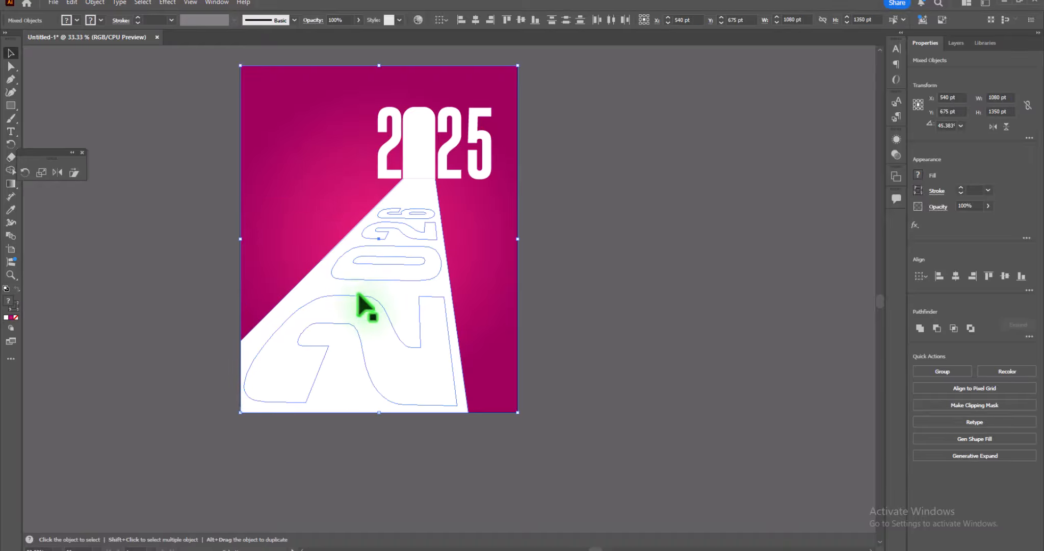
pyautogui.rightClick(360, 301)
pyautogui.click(413, 418)
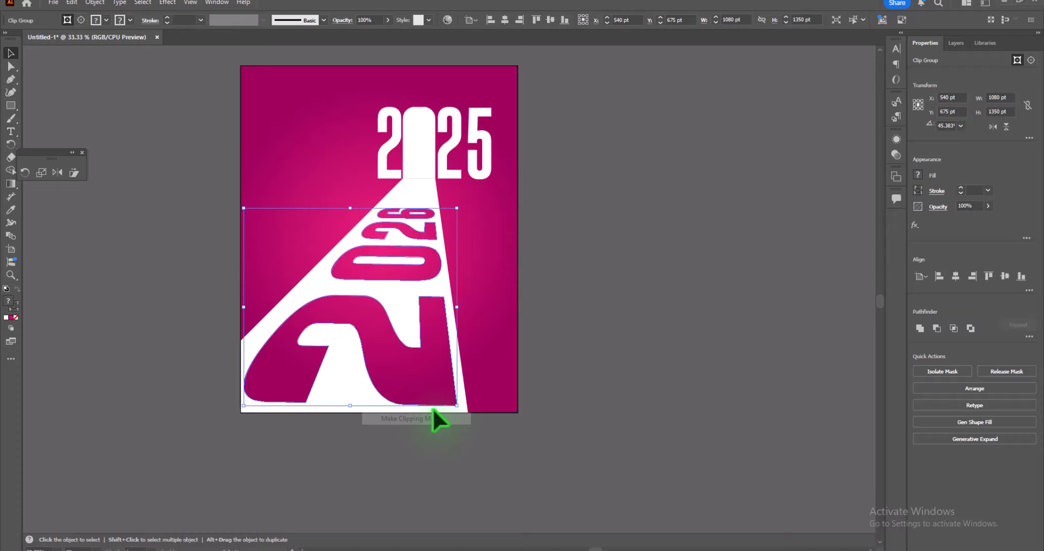
pyautogui.click(589, 321)
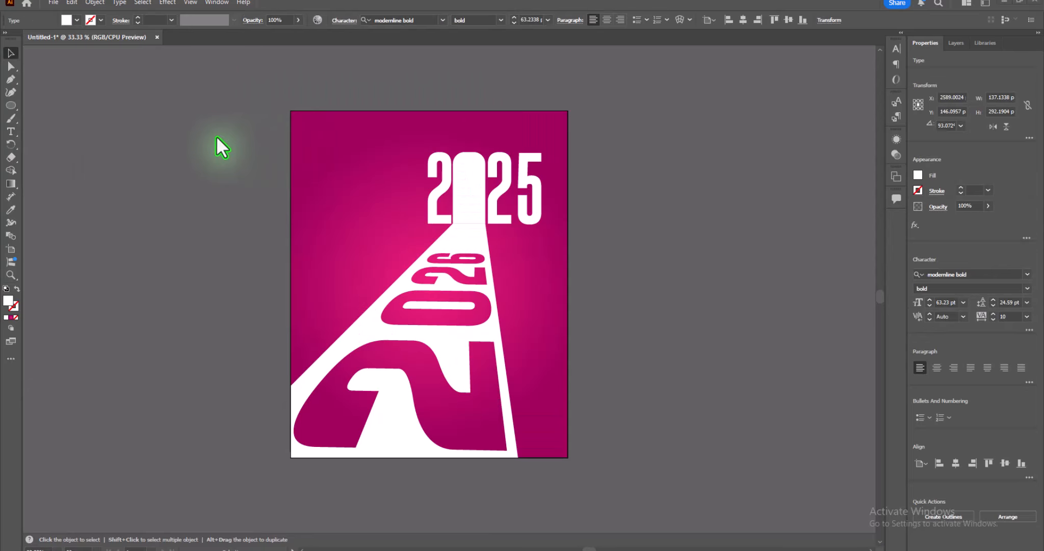
# Add the text "Happy New Year" above 2025 and set its font to Brush Script MT Italic
pyautogui.click(11, 132)
pyautogui.click(340, 147)
pyautogui.write('Happy New Year')
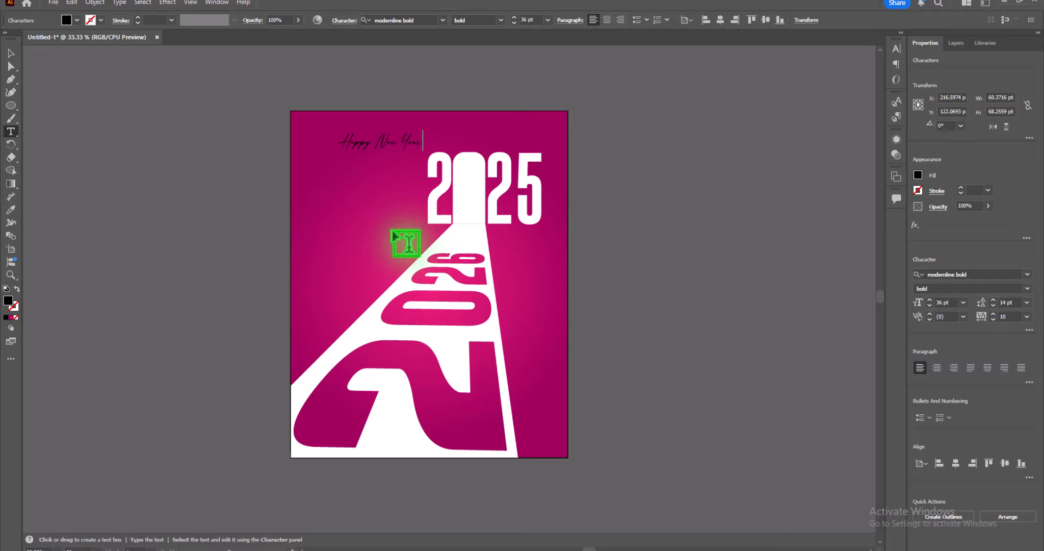
pyautogui.hotkey('ctrl', 'a')
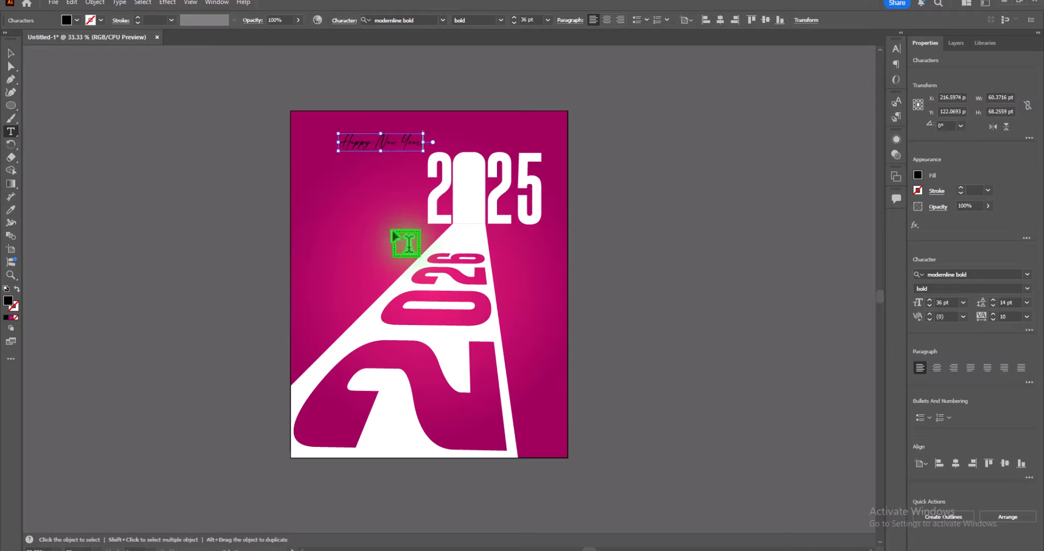
pyautogui.click(1027, 275)
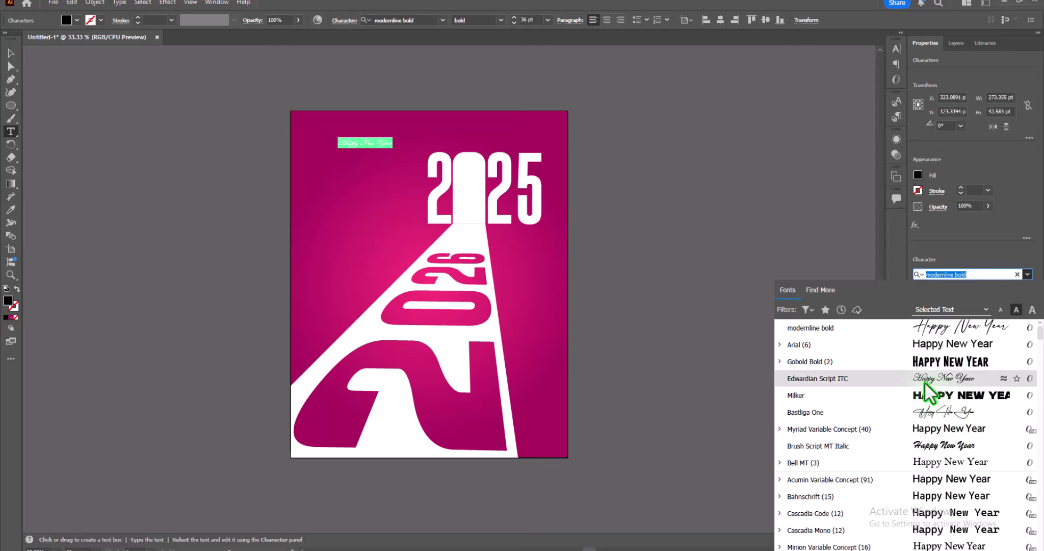
pyautogui.click(944, 446)
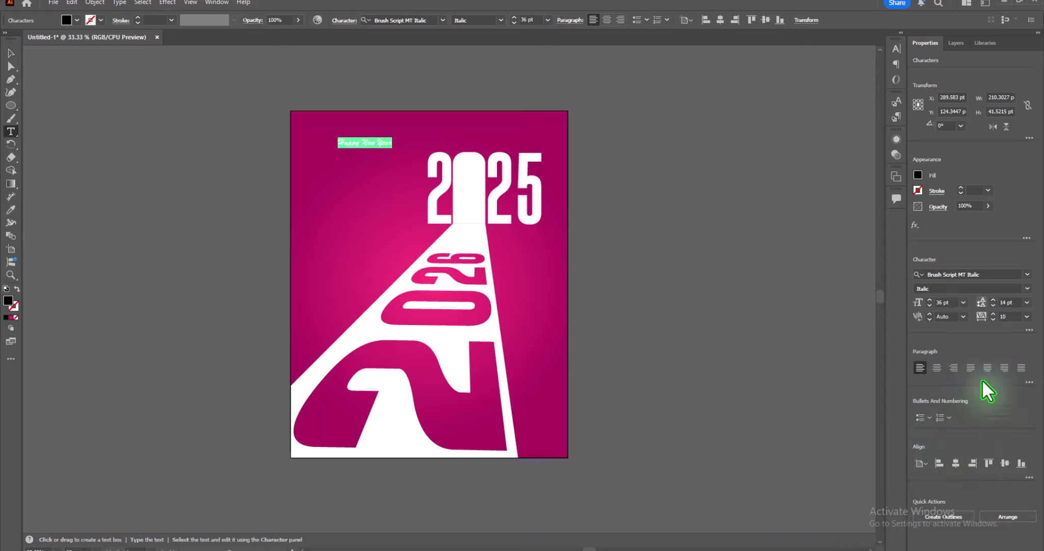
# Set the tracking of the Happy New Year text to 1000
pyautogui.click(1027, 316)
pyautogui.click(1015, 477)
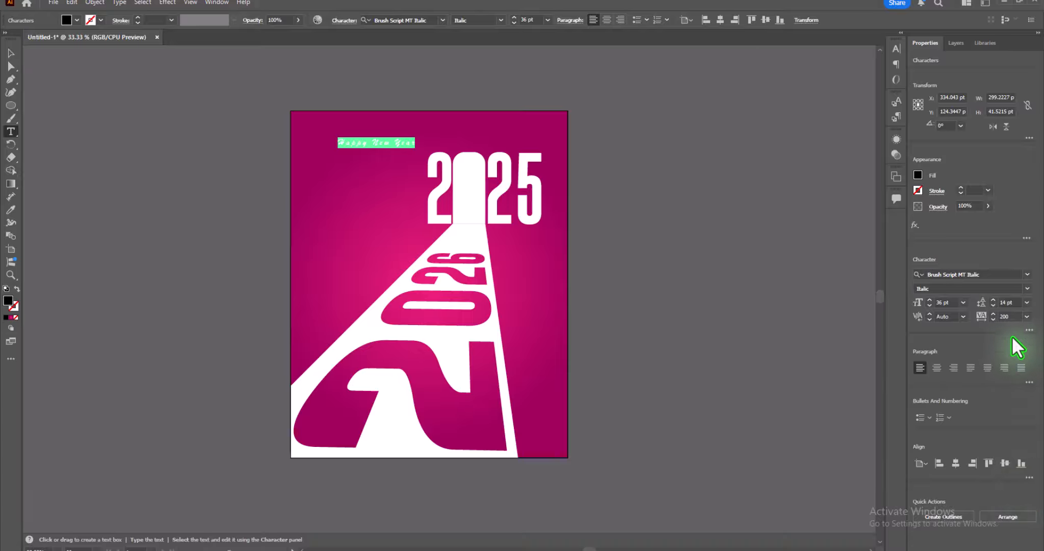
pyautogui.click(1007, 316)
pyautogui.write('1000')
pyautogui.press('Return')
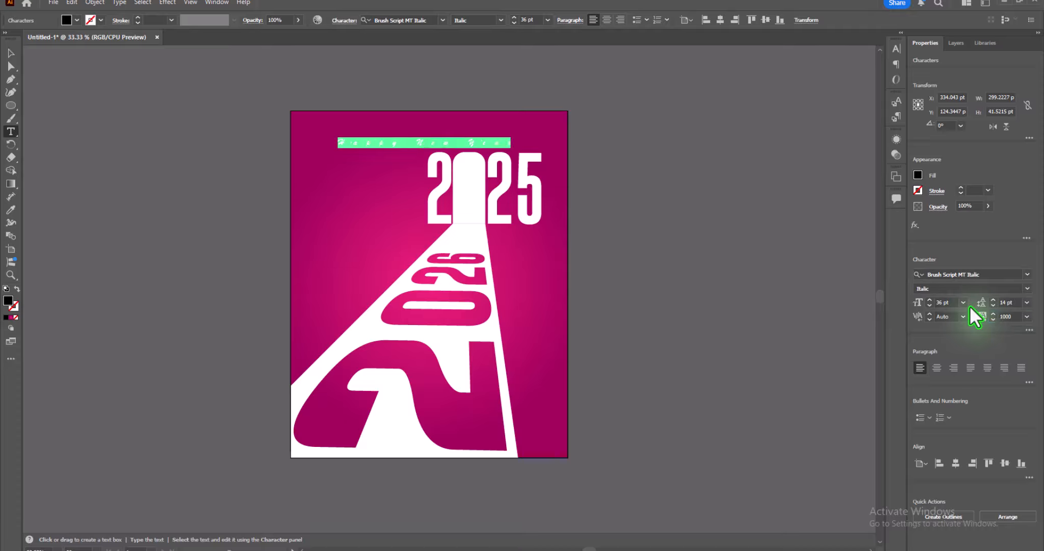
# Move the Happy New Year text up to the poster's upper edge and give it a white fill
pyautogui.click(11, 54)
pyautogui.click(432, 141)
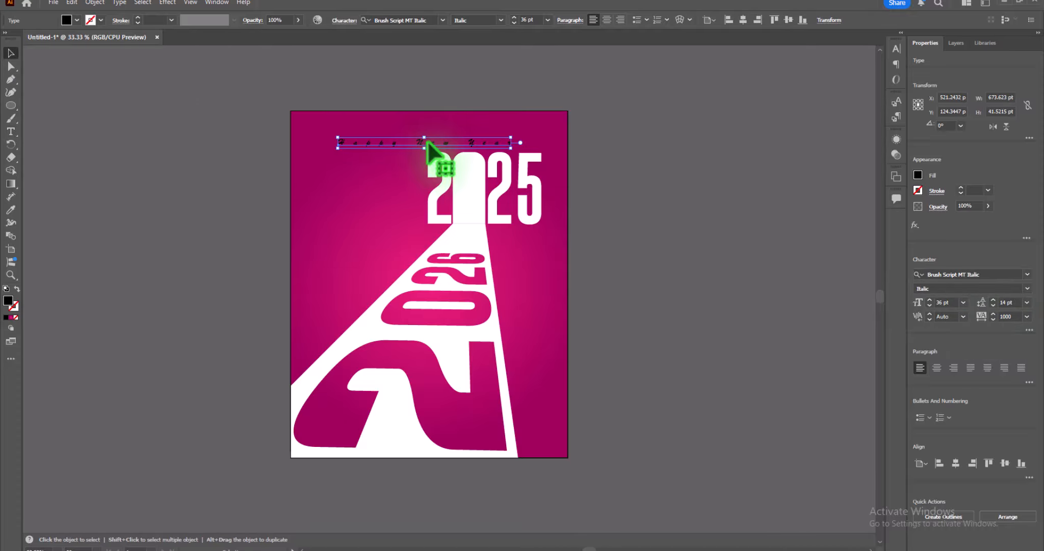
pyautogui.moveTo(433, 148); pyautogui.dragTo(423, 118)
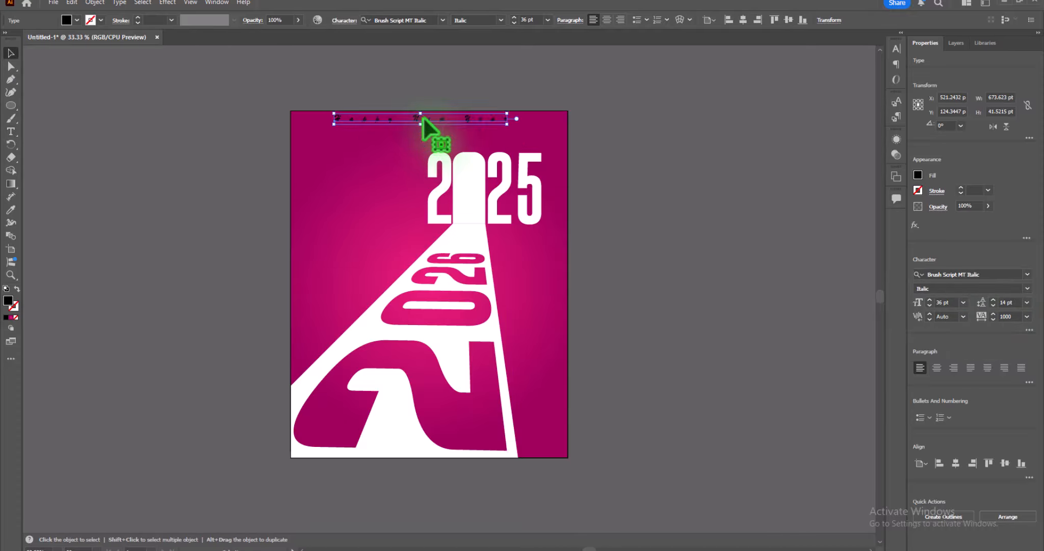
pyautogui.click(77, 20)
pyautogui.click(7, 72)
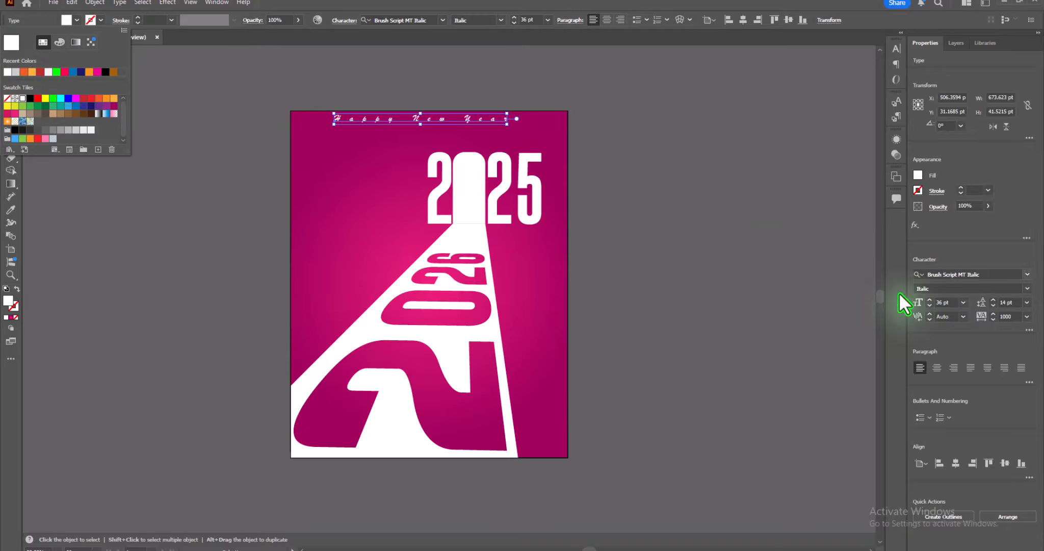
# Enlarge the Happy New Year text until it nearly spans the poster width and center it along the upper edge
pyautogui.click(946, 301)
pyautogui.scroll(4, 947, 301)
pyautogui.scroll(3, 948, 302)
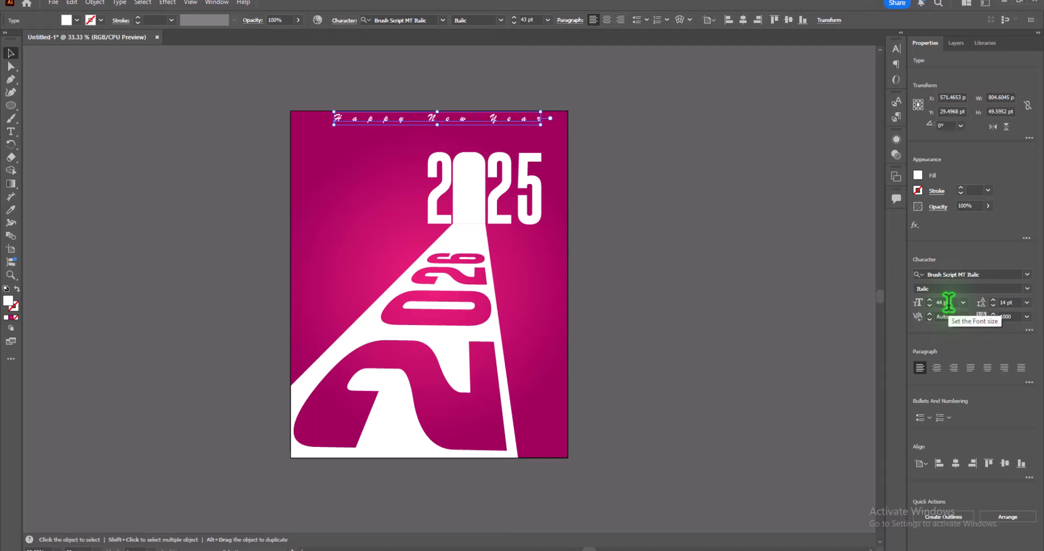
pyautogui.scroll(6, 948, 302)
pyautogui.click(724, 214)
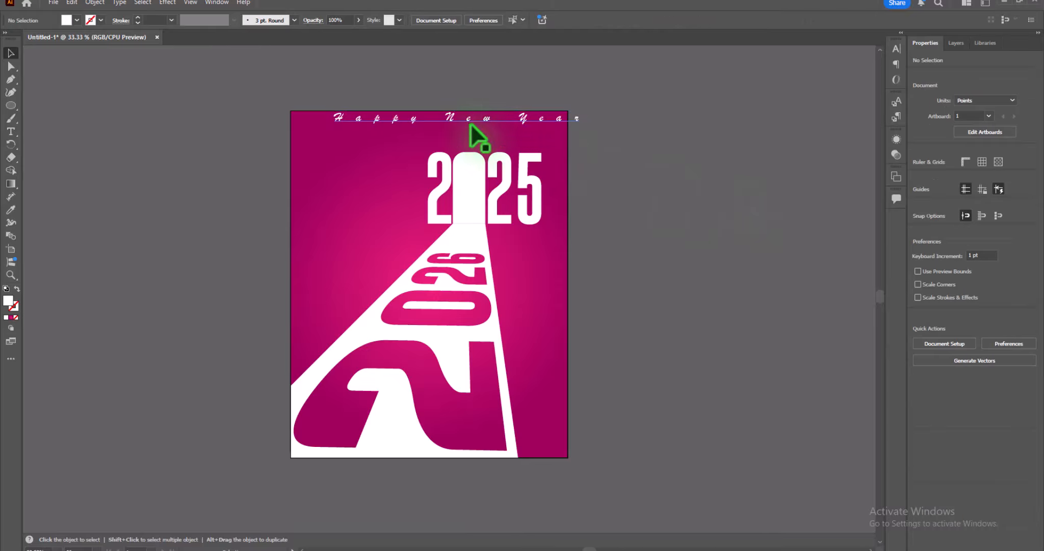
pyautogui.moveTo(425, 118); pyautogui.dragTo(430, 121)
pyautogui.click(631, 208)
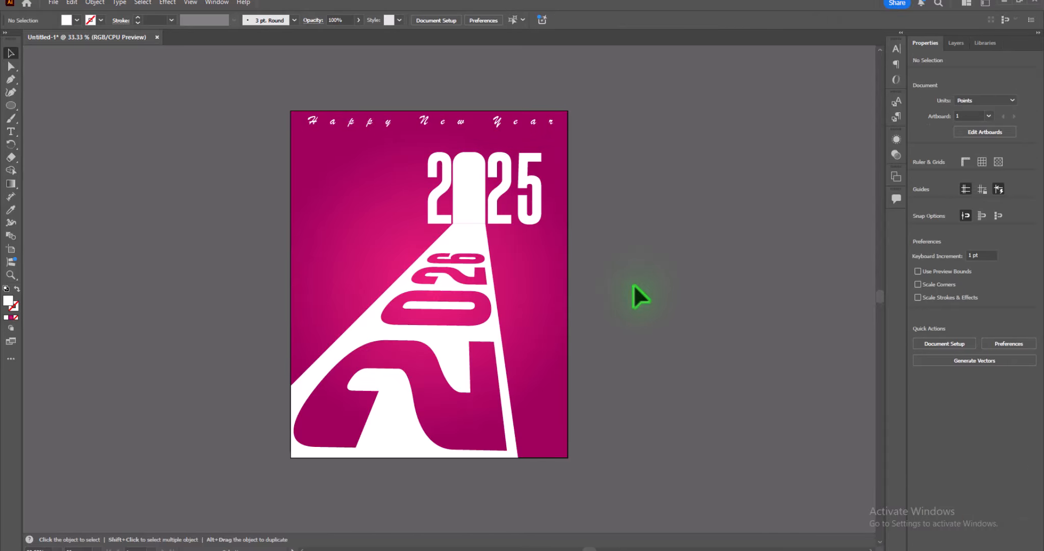
# Place the prepared "The End Of" text group beside 2025 and the vertical "Welcome" lettering on the lower 2 of 2026
pyautogui.moveTo(634, 284); pyautogui.dragTo(361, 275)
pyautogui.moveTo(459, 80); pyautogui.dragTo(353, 252)
pyautogui.hscroll(-8, 501, 340)
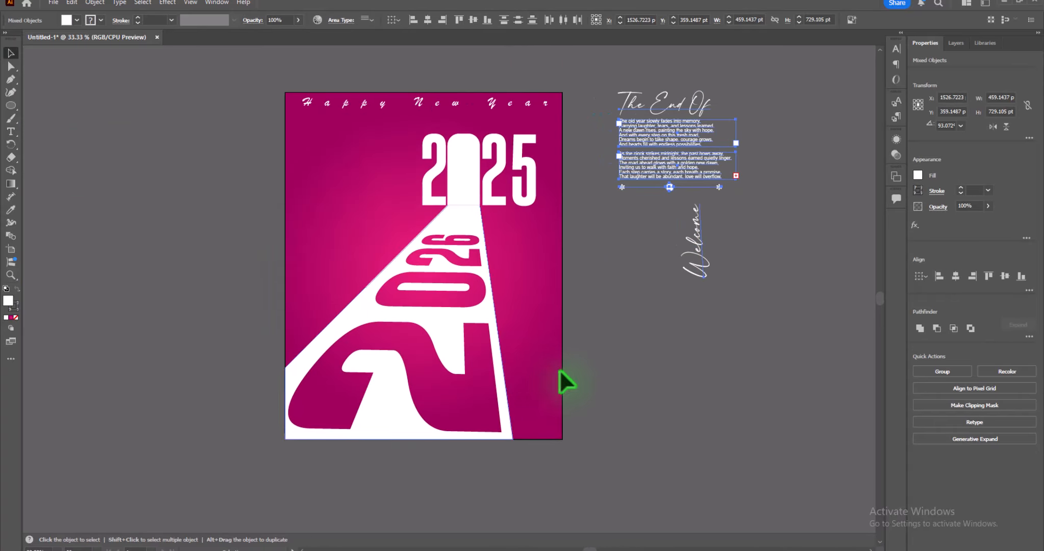
pyautogui.click(563, 367)
pyautogui.moveTo(644, 171); pyautogui.dragTo(324, 211)
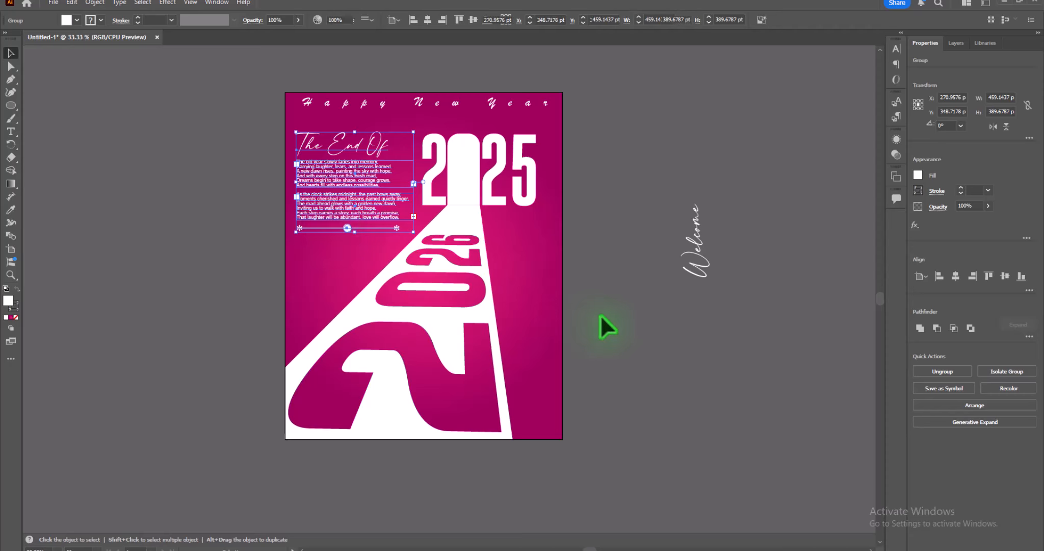
pyautogui.moveTo(696, 270); pyautogui.dragTo(480, 398)
pyautogui.click(595, 359)
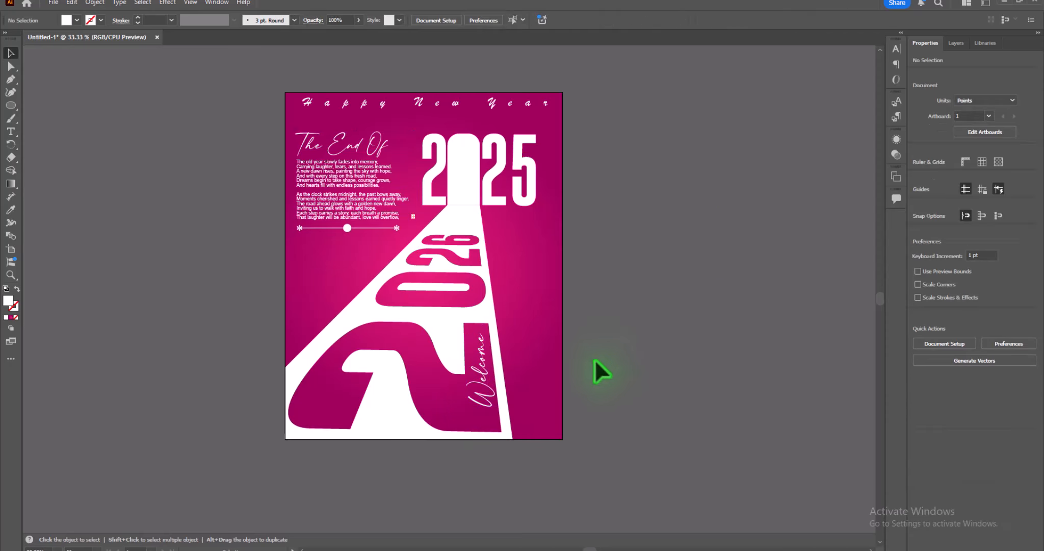
# Place the image girl bw.png from the new poster m folder and scale it to about 208 × 285 pt inside the zero doorway
pyautogui.moveTo(489, 541)
pyautogui.click(491, 509)
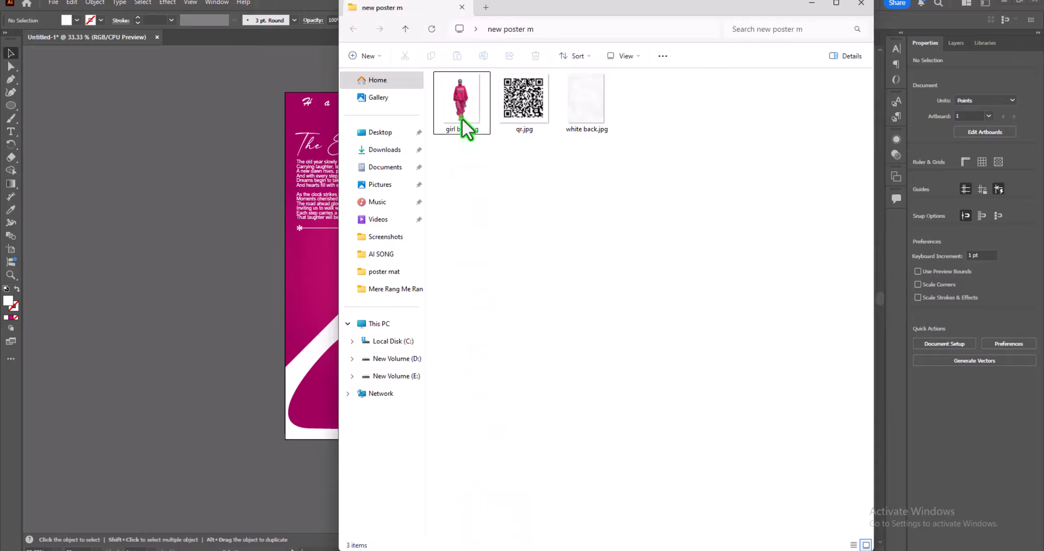
pyautogui.moveTo(462, 117); pyautogui.dragTo(271, 287)
pyautogui.click(811, 4)
pyautogui.moveTo(348, 242); pyautogui.dragTo(452, 195)
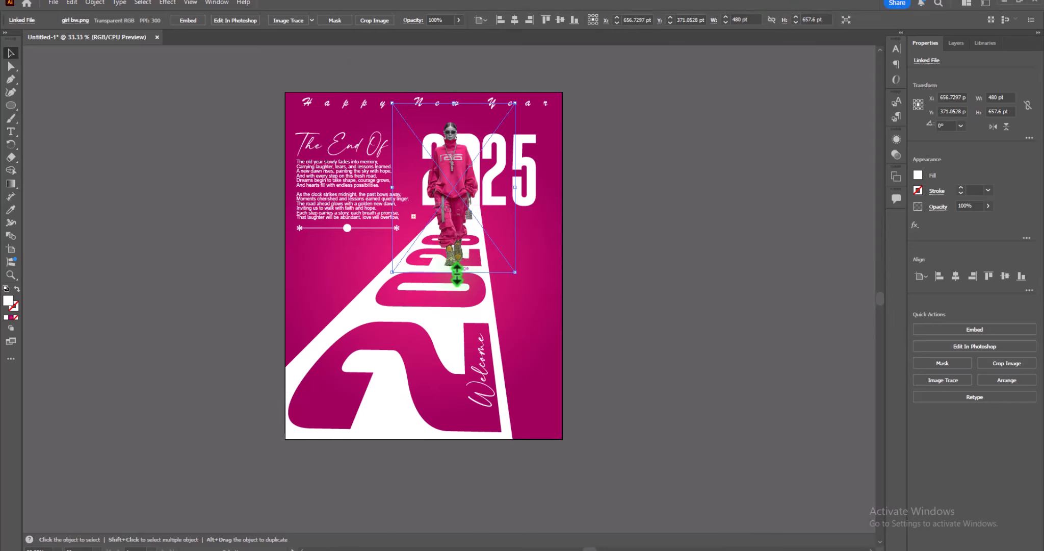
pyautogui.moveTo(457, 272); pyautogui.dragTo(467, 206)
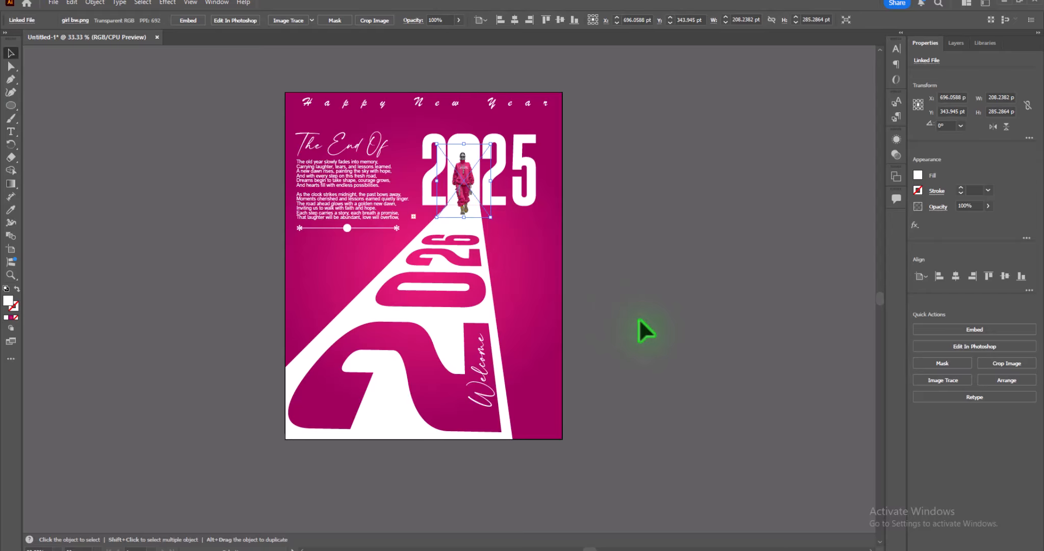
# Scale the woman's image down to about 196 × 268 pt and position her feet at the base of the doorway
pyautogui.hotkey('ctrl', '+')
pyautogui.hotkey('ctrl', '+')
pyautogui.hotkey('ctrl', '+')
pyautogui.hotkey('ctrl', '+')
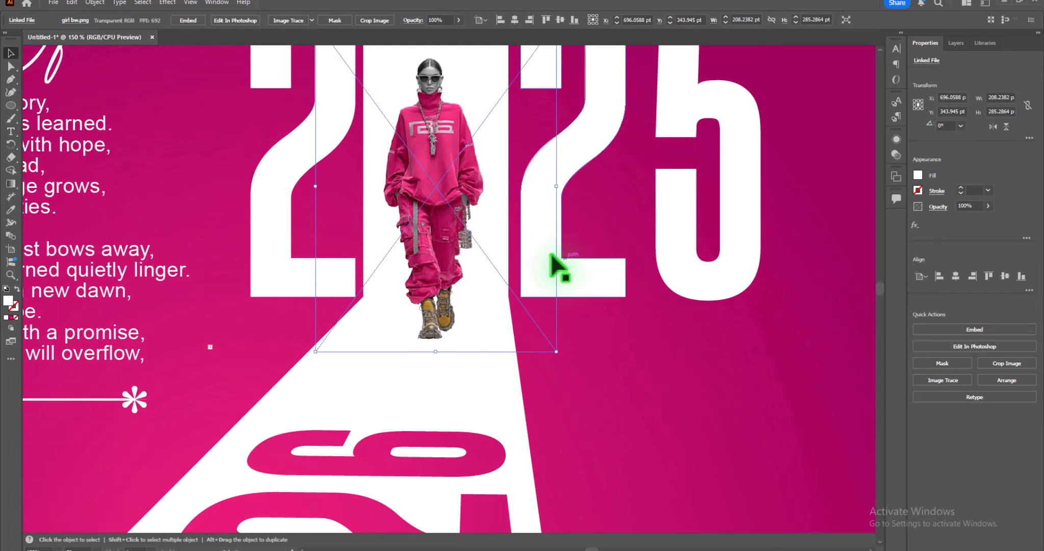
pyautogui.moveTo(435, 351); pyautogui.dragTo(433, 295)
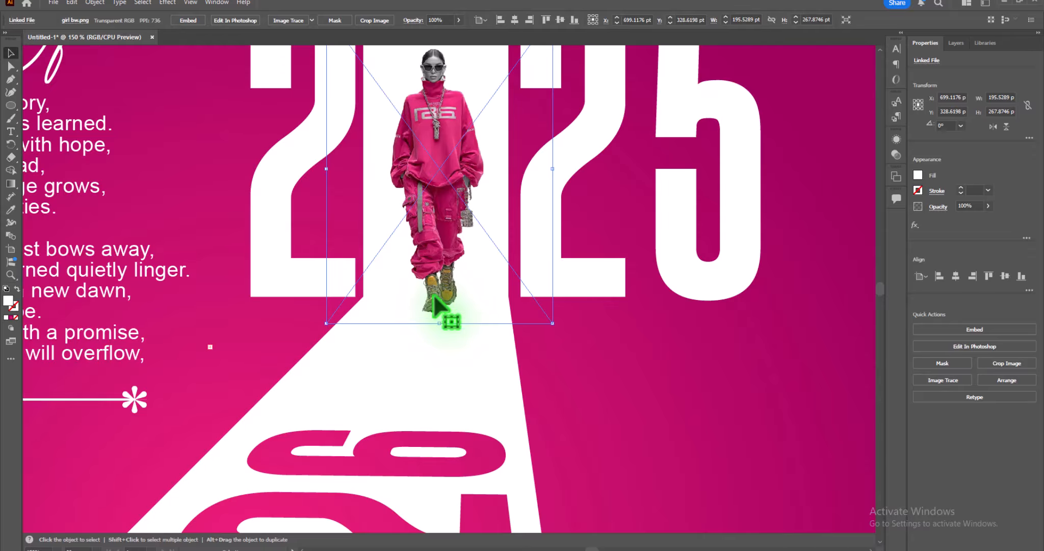
pyautogui.hotkey('ctrl', '-')
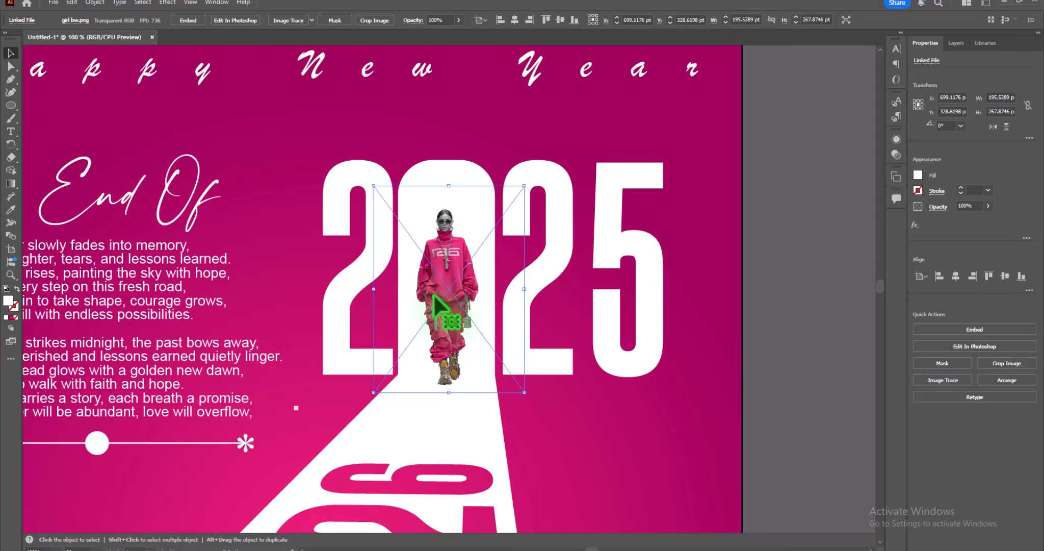
# Copy the woman's image and paste the duplicate in front at the same position
pyautogui.click(94, 3)
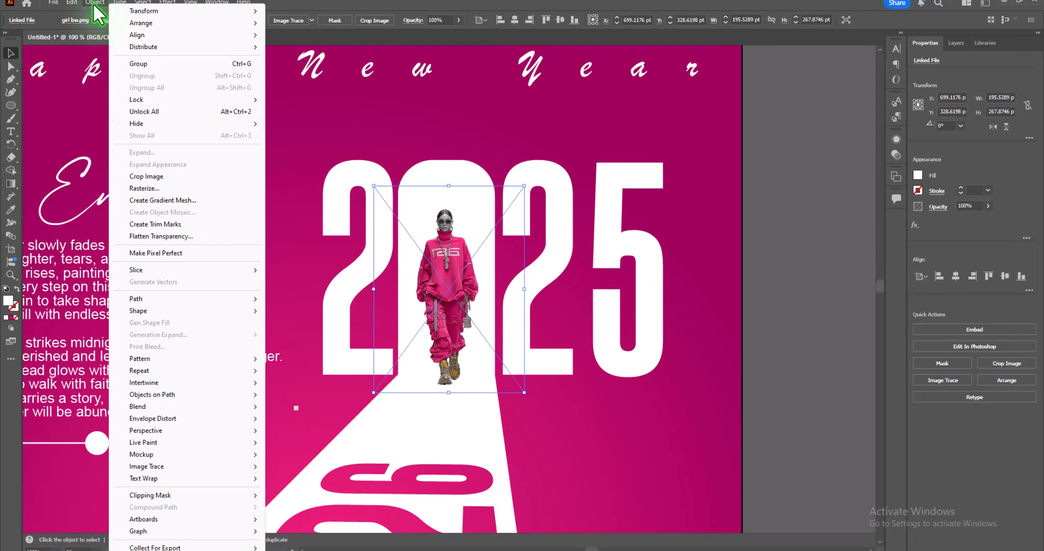
pyautogui.moveTo(72, 3)
pyautogui.click(89, 51)
pyautogui.click(72, 3)
pyautogui.click(114, 77)
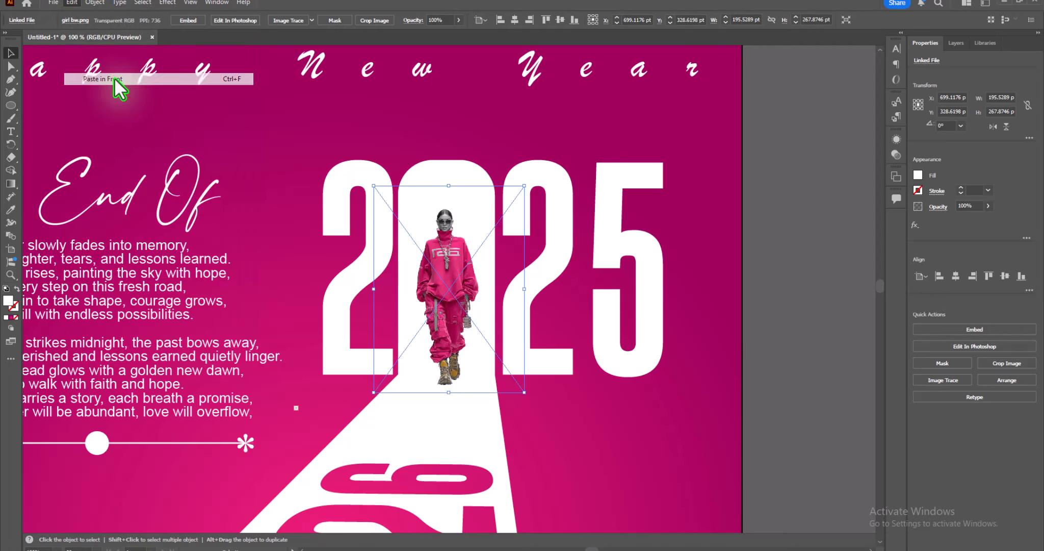
# Trace the duplicate image with the Silhouettes preset and expand the result
pyautogui.click(311, 21)
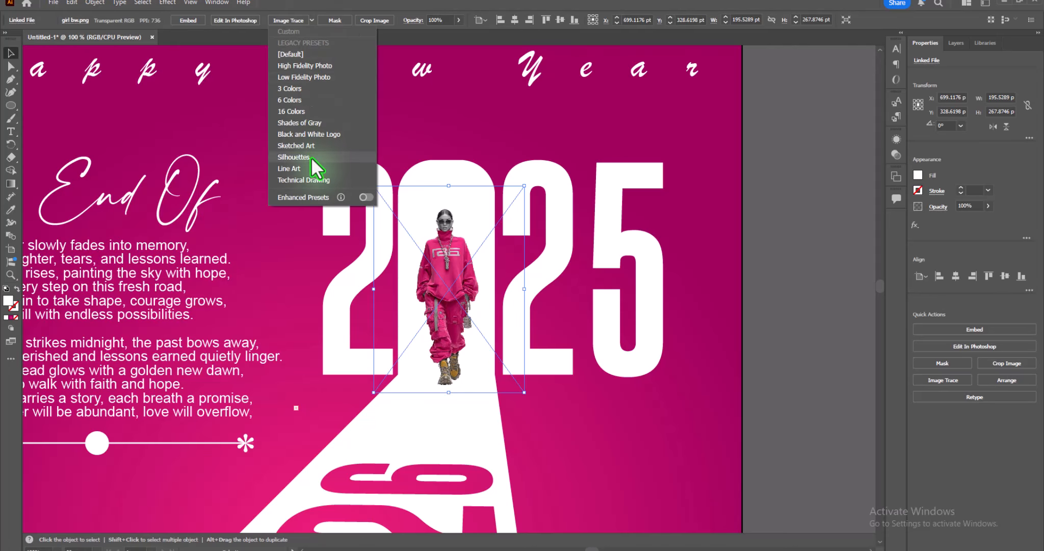
pyautogui.click(294, 157)
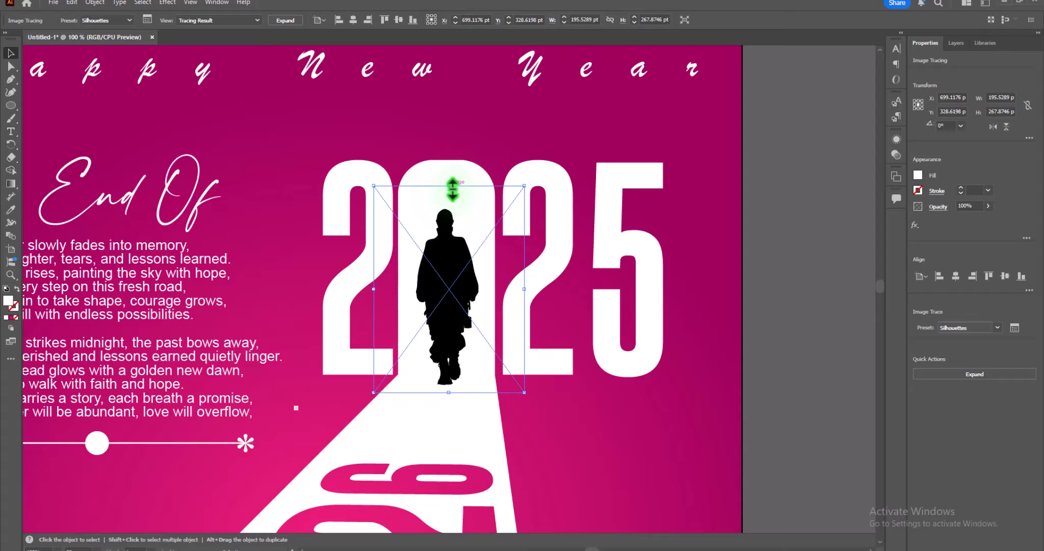
pyautogui.click(286, 21)
# Flip the black silhouette below the woman's feet and free-distort it into a slanted shadow about 122 × 115 pt on the beam
pyautogui.moveTo(447, 208)
pyautogui.mouseDown()
pyautogui.moveTo(415, 432)
pyautogui.moveTo(422, 488)
pyautogui.moveTo(469, 489)
pyautogui.mouseUp()
pyautogui.click(12, 359)
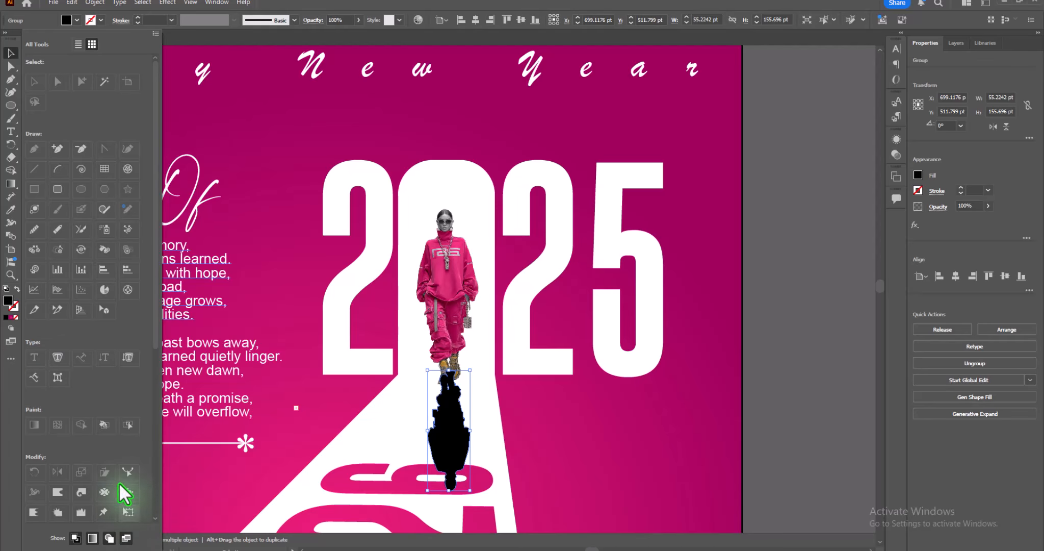
pyautogui.click(12, 146)
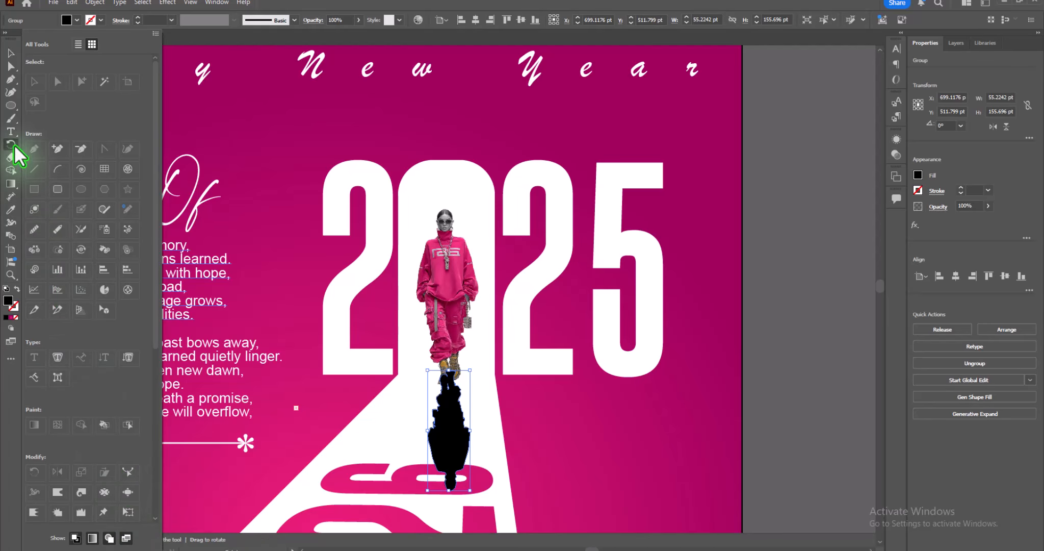
pyautogui.click(12, 146)
pyautogui.click(99, 164)
pyautogui.press('e')
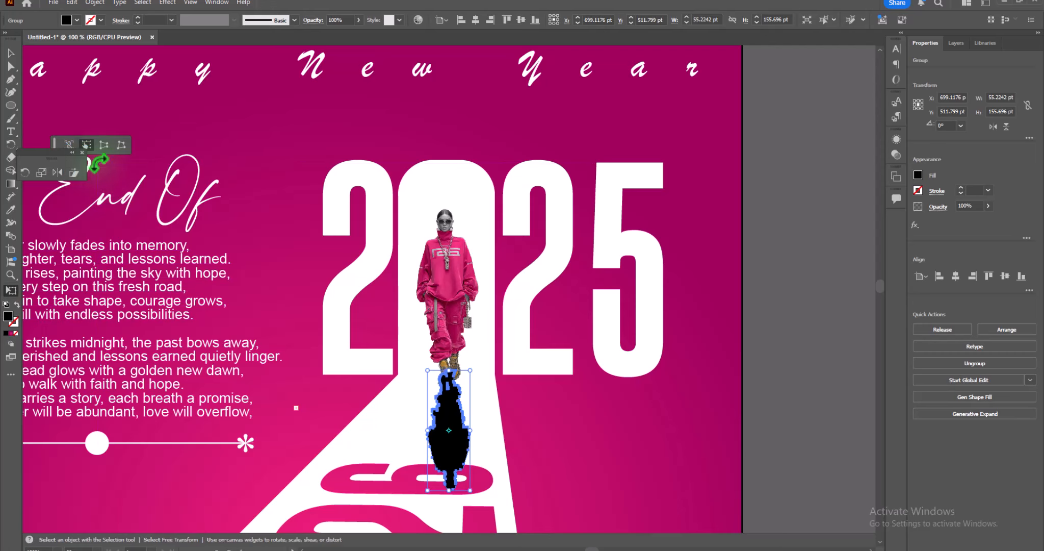
pyautogui.click(122, 146)
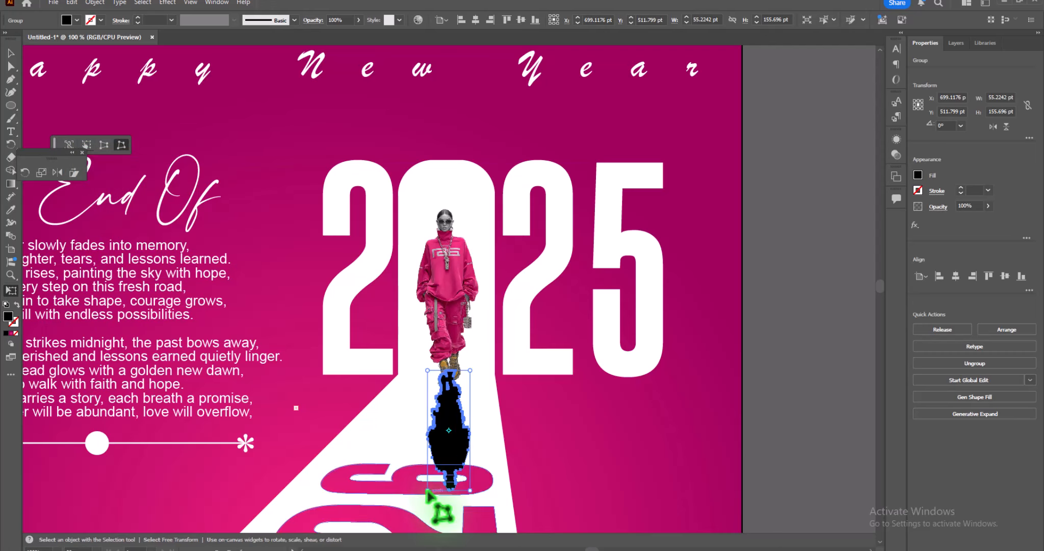
pyautogui.moveTo(428, 491); pyautogui.dragTo(361, 459)
pyautogui.moveTo(470, 491); pyautogui.dragTo(393, 460)
pyautogui.moveTo(470, 371); pyautogui.dragTo(429, 366)
pyautogui.moveTo(346, 459); pyautogui.dragTo(398, 464)
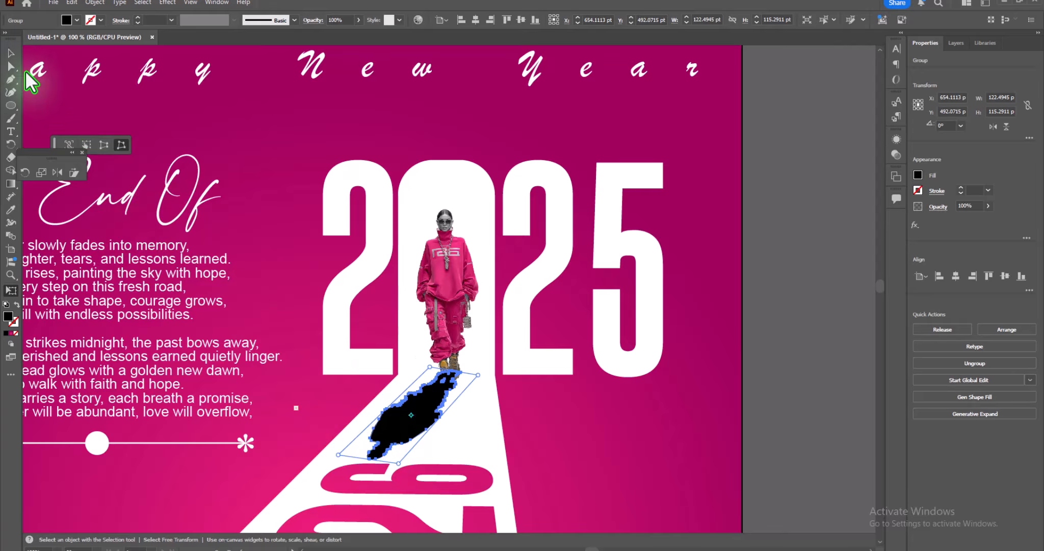
# Bring the woman's image to the front so it overlaps the shadow at her feet
pyautogui.click(11, 53)
pyautogui.click(445, 295)
pyautogui.rightClick(447, 297)
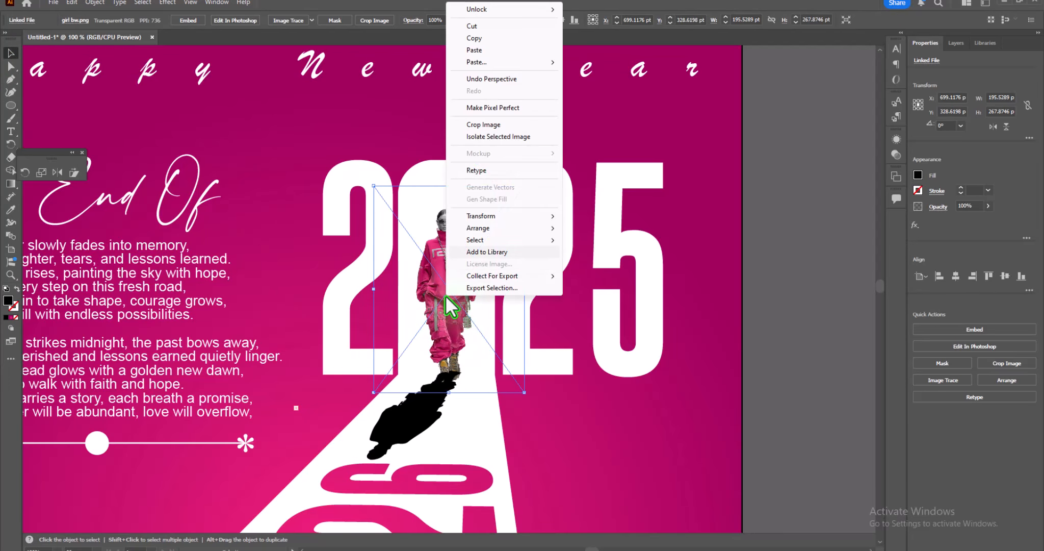
pyautogui.moveTo(530, 219)
pyautogui.click(620, 228)
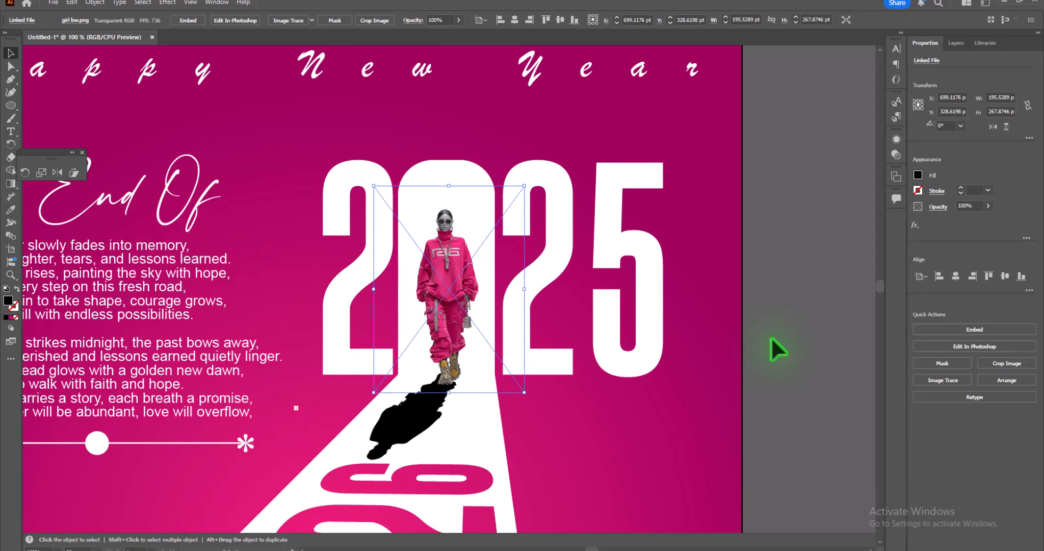
pyautogui.click(560, 393)
# Fill the shadow with a linear gradient running diagonally from black at the woman's feet to white at its far end
pyautogui.click(416, 413)
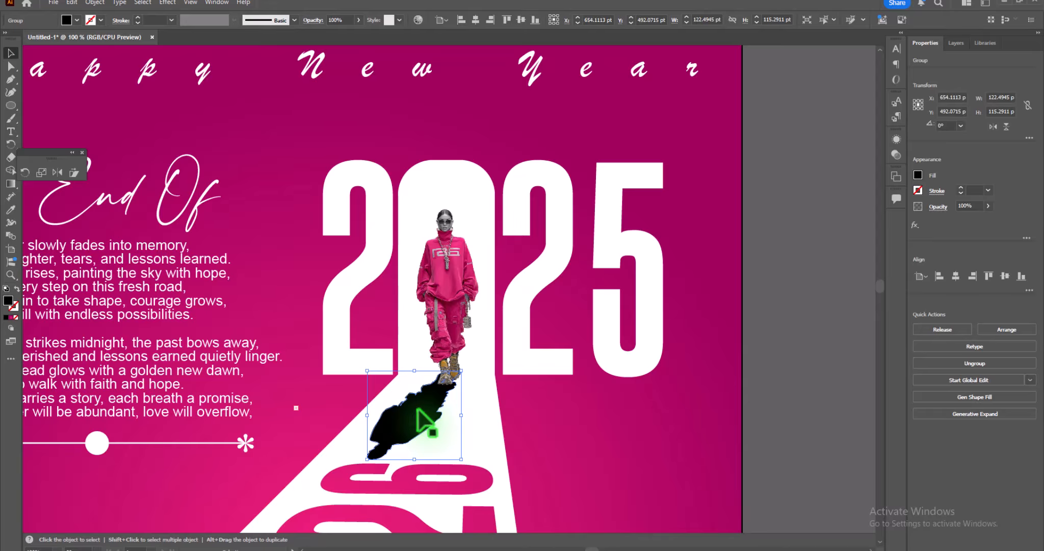
pyautogui.click(11, 184)
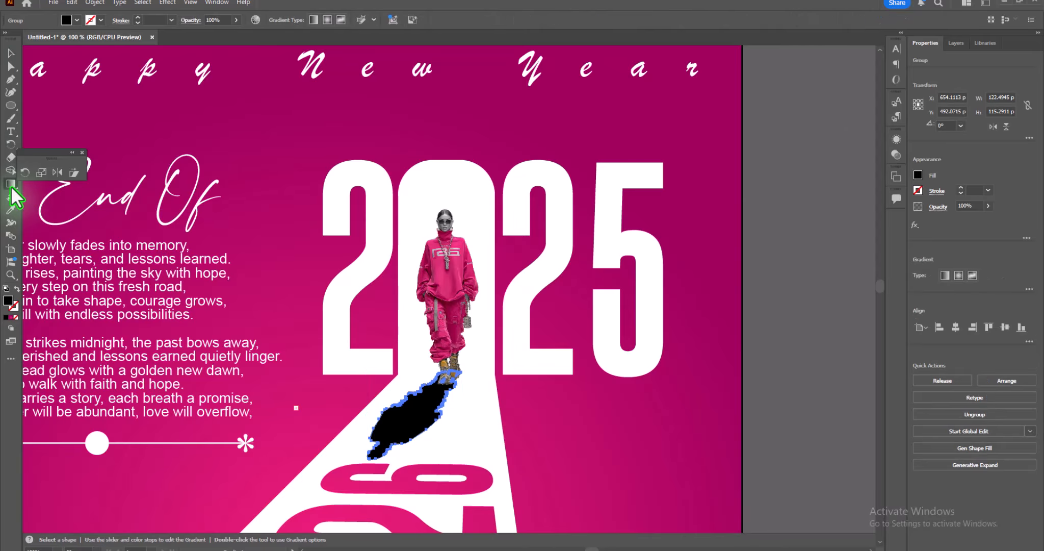
pyautogui.click(946, 276)
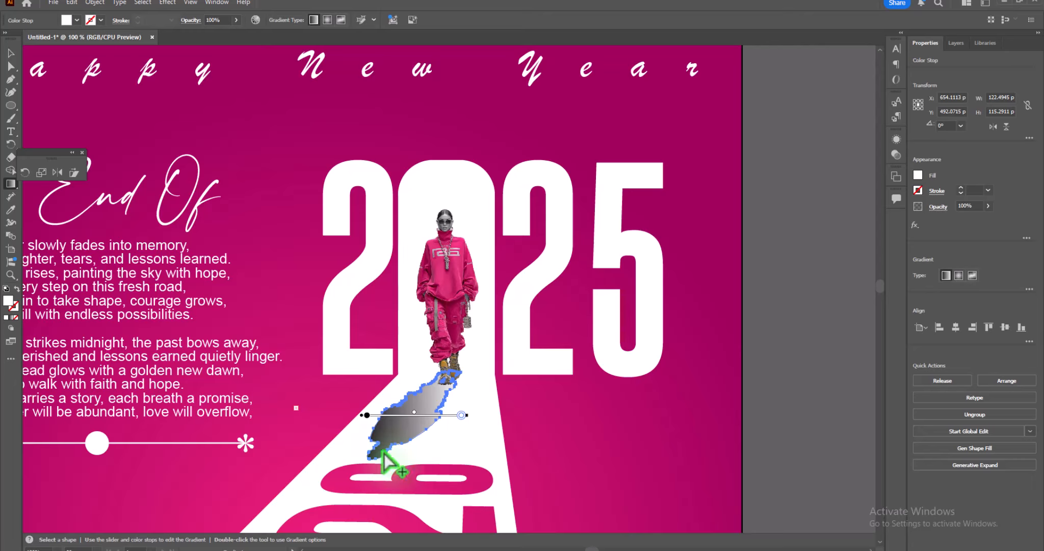
pyautogui.moveTo(452, 371)
pyautogui.mouseDown()
pyautogui.moveTo(374, 457)
pyautogui.moveTo(383, 444)
pyautogui.mouseUp()
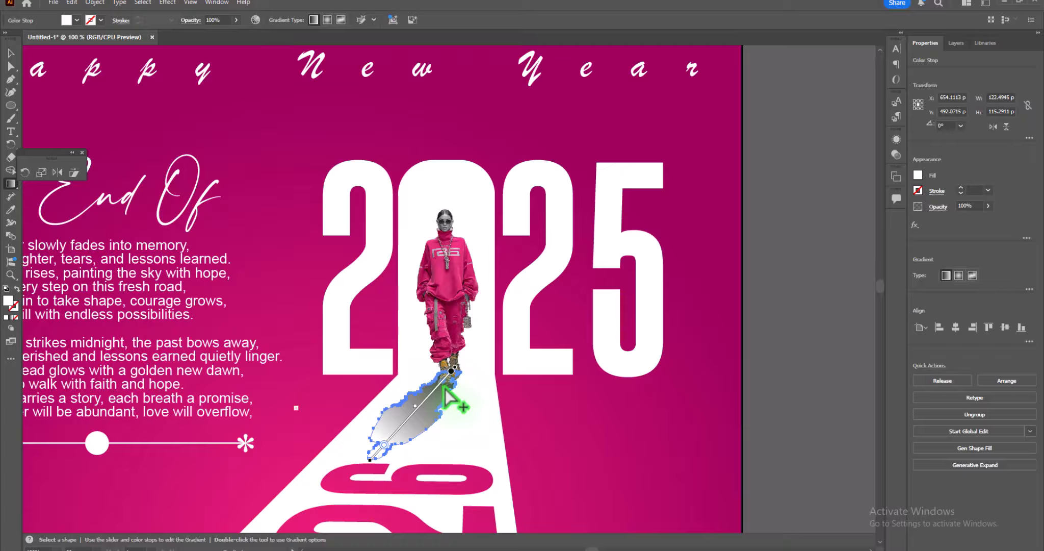
pyautogui.click(444, 389)
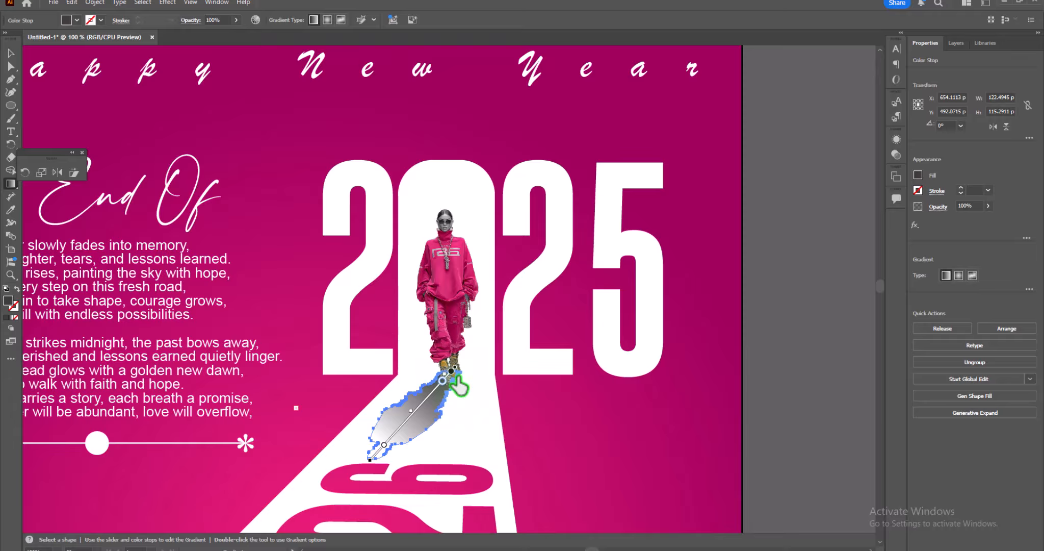
pyautogui.moveTo(384, 439)
pyautogui.mouseDown()
pyautogui.moveTo(435, 410)
pyautogui.moveTo(453, 374)
pyautogui.moveTo(371, 461)
pyautogui.mouseUp()
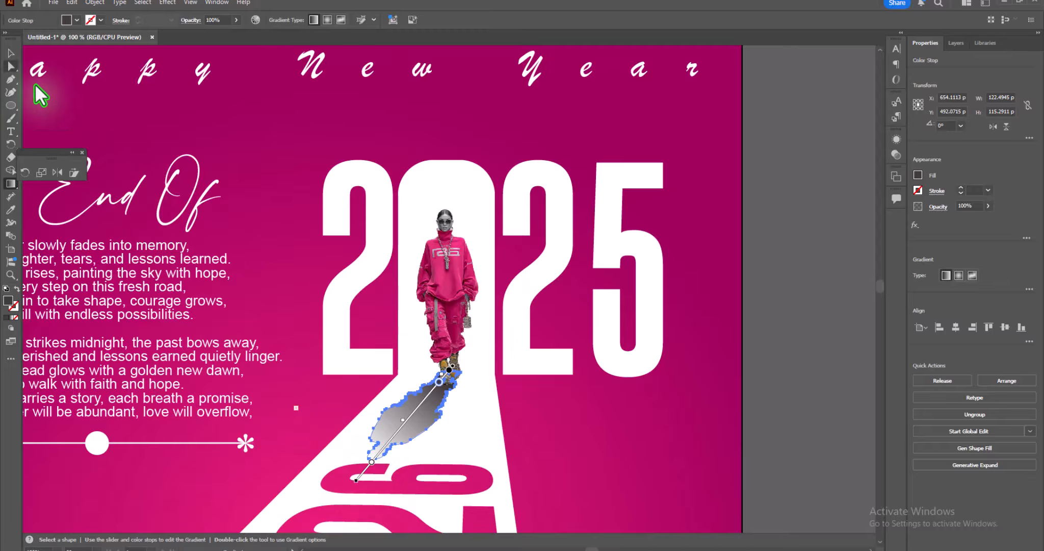
# Apply a Gaussian Blur effect to the woman's gradient shadow on the beam
pyautogui.click(10, 53)
pyautogui.click(167, 2)
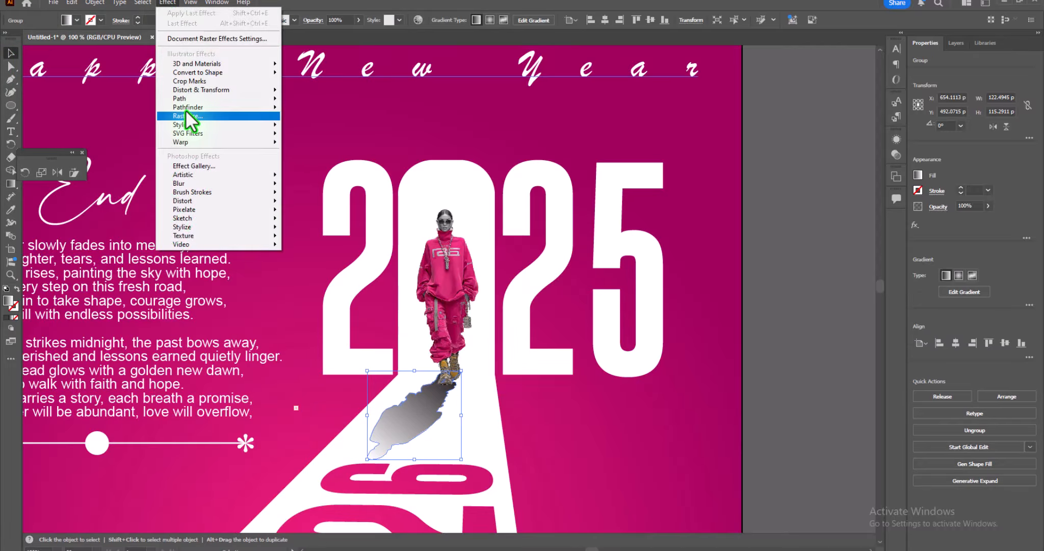
pyautogui.moveTo(255, 183)
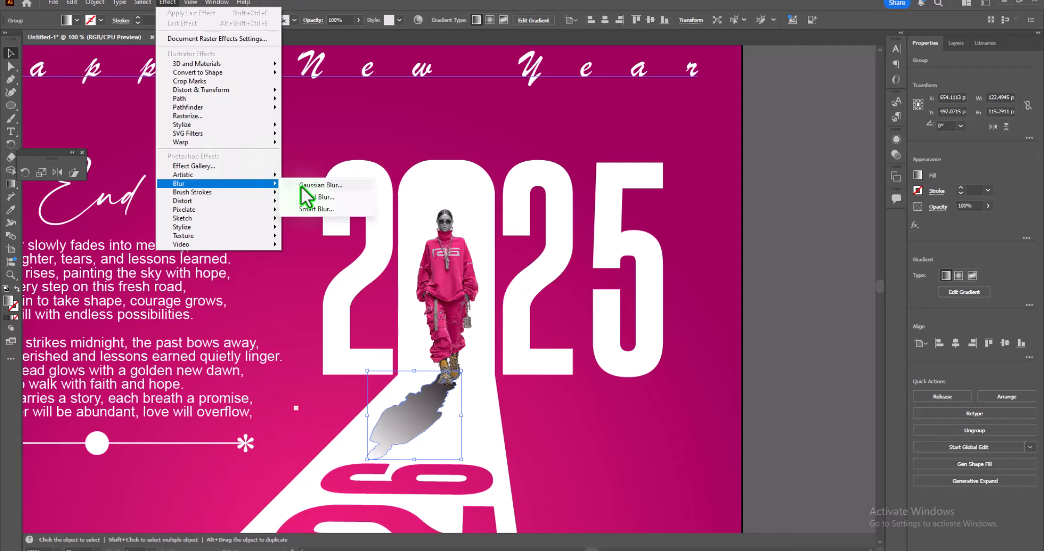
pyautogui.click(301, 185)
pyautogui.click(220, 393)
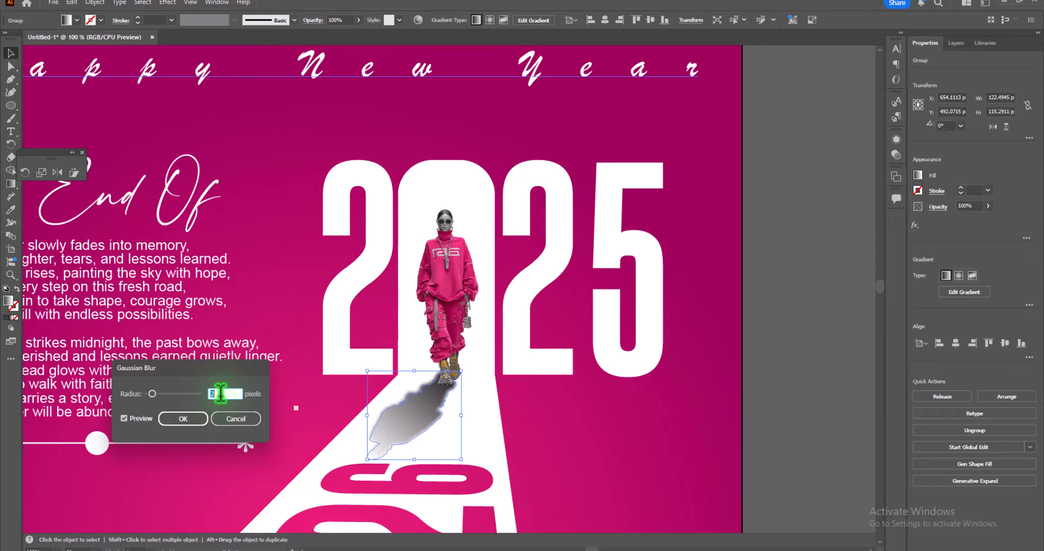
pyautogui.click(190, 421)
pyautogui.click(797, 324)
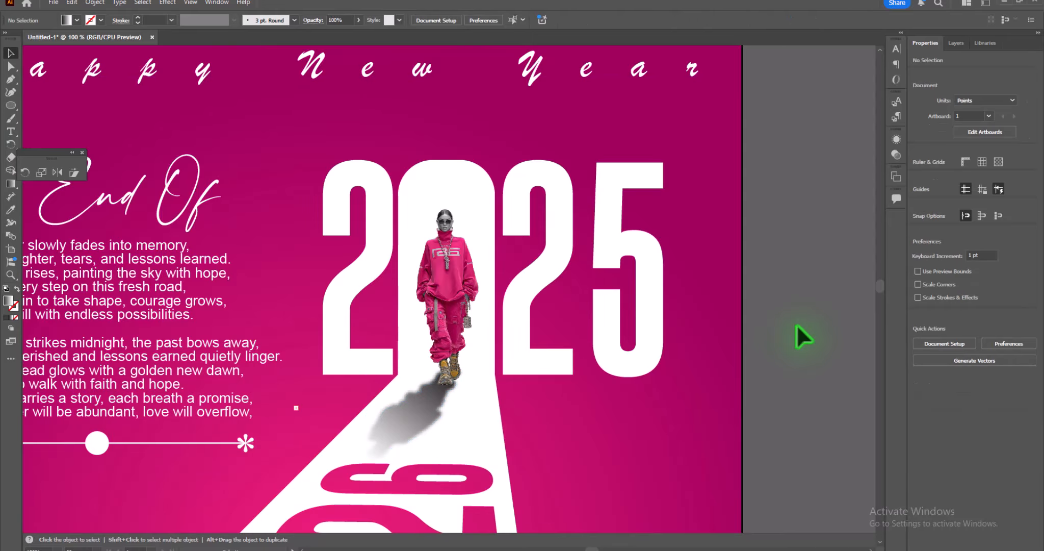
# Place qr.jpg from the new poster m folder, scaled to about 154 × 154 pt, below the divider line under the greeting text
pyautogui.hotkey('ctrl', '-')
pyautogui.hotkey('ctrl', '-')
pyautogui.hotkey('ctrl', '-')
pyautogui.scroll(-3, 654, 320)
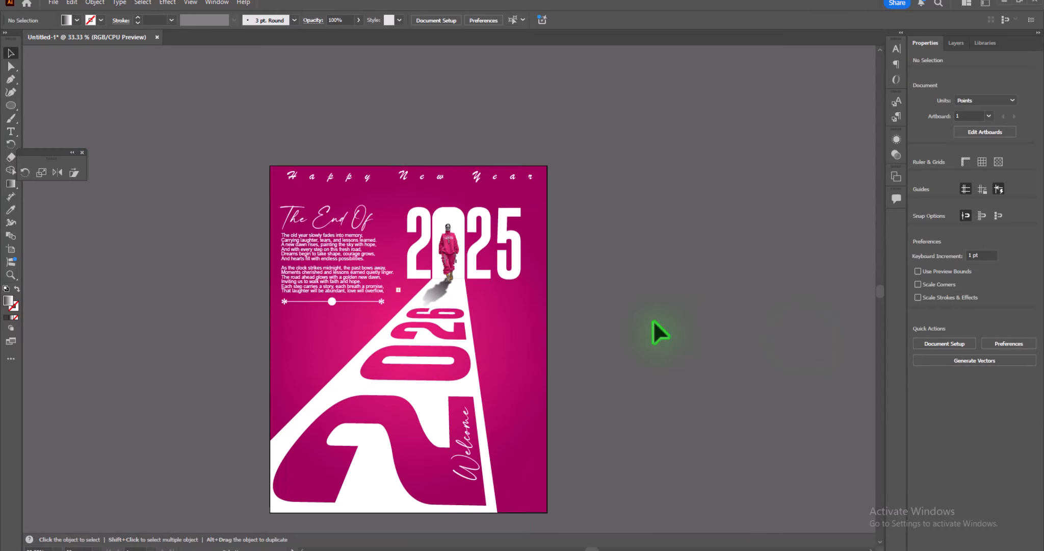
pyautogui.moveTo(182, 256); pyautogui.dragTo(273, 231)
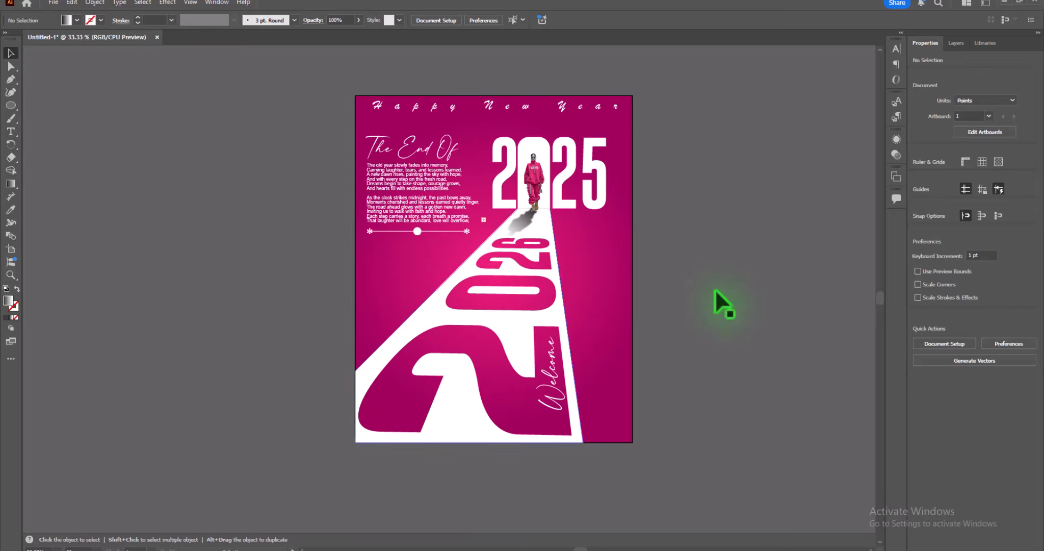
pyautogui.moveTo(474, 548)
pyautogui.click(492, 510)
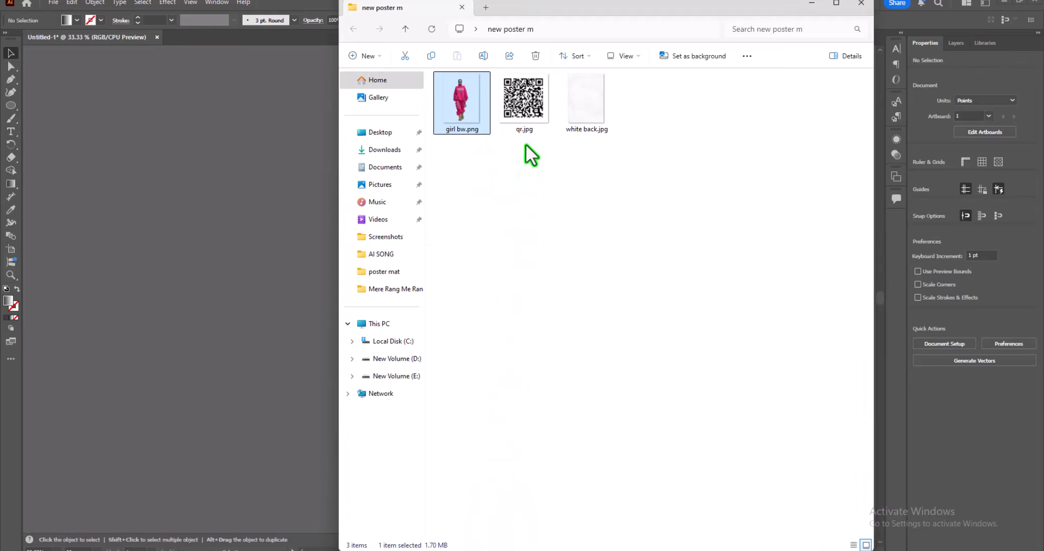
pyautogui.moveTo(524, 104); pyautogui.dragTo(214, 213)
pyautogui.click(811, 3)
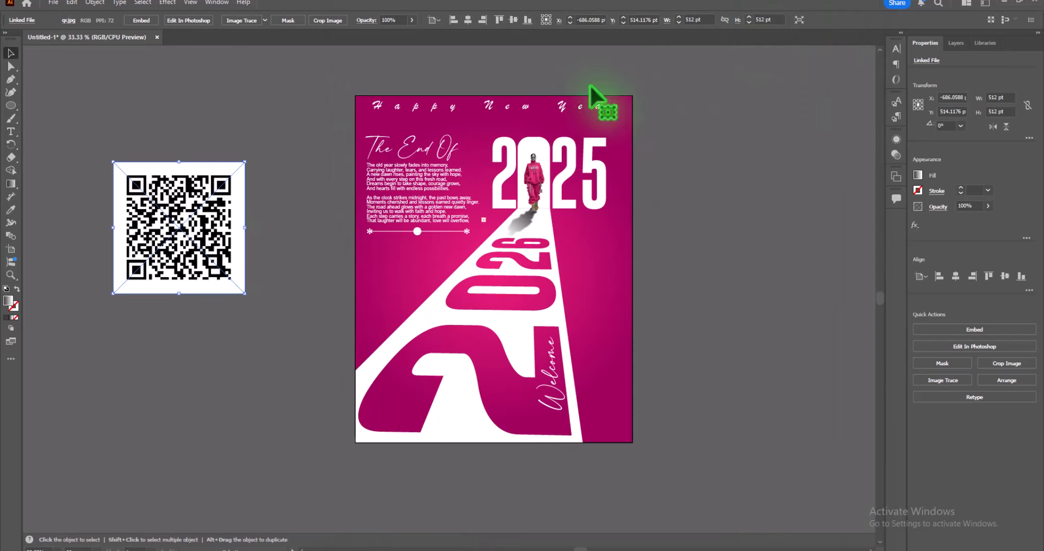
pyautogui.moveTo(176, 286); pyautogui.dragTo(425, 268)
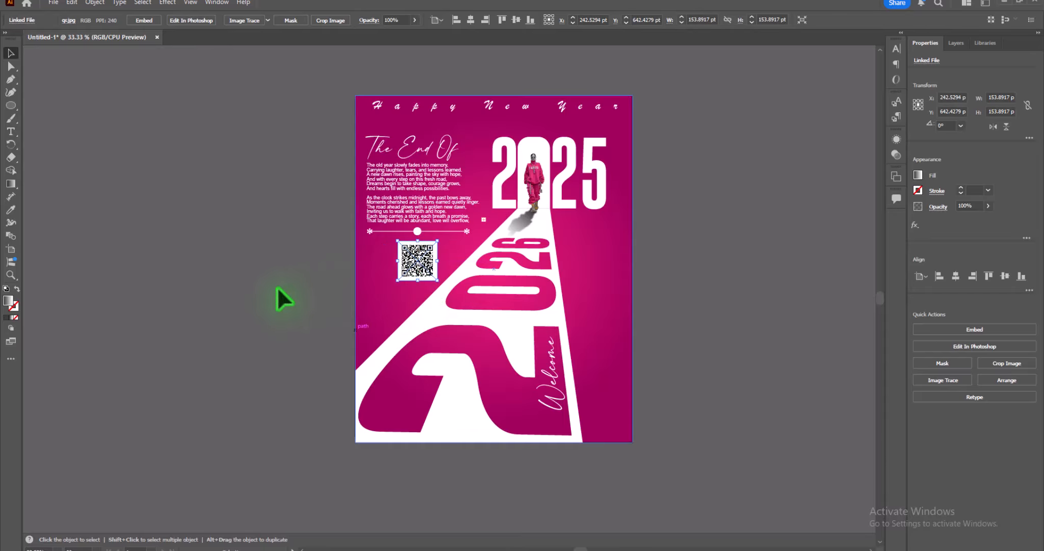
pyautogui.click(262, 291)
pyautogui.scroll(-1, 715, 426)
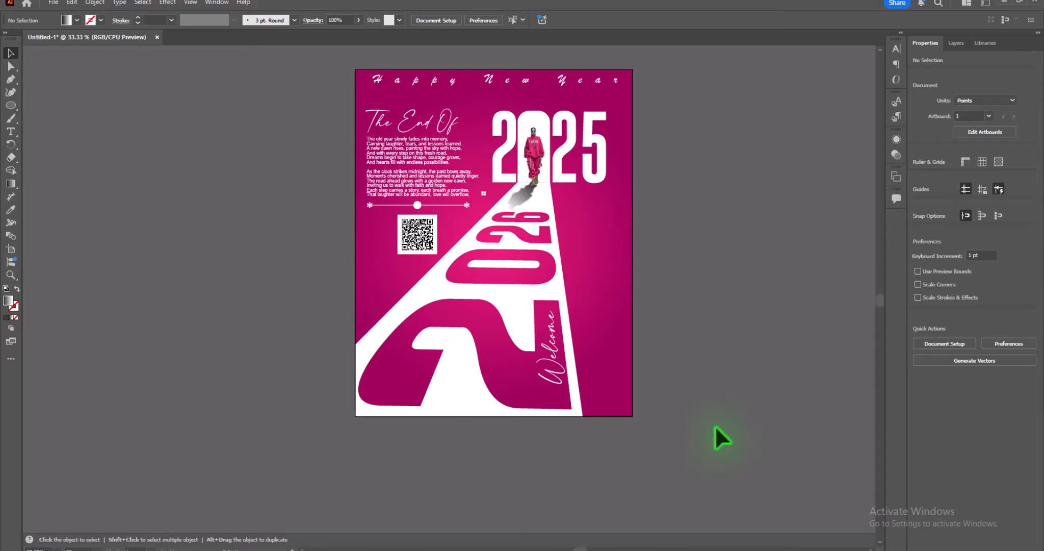
# Place white back.jpg over the poster and stretch it to about 1079 × 1350 pt to cover the artboard
pyautogui.scroll(1, 716, 427)
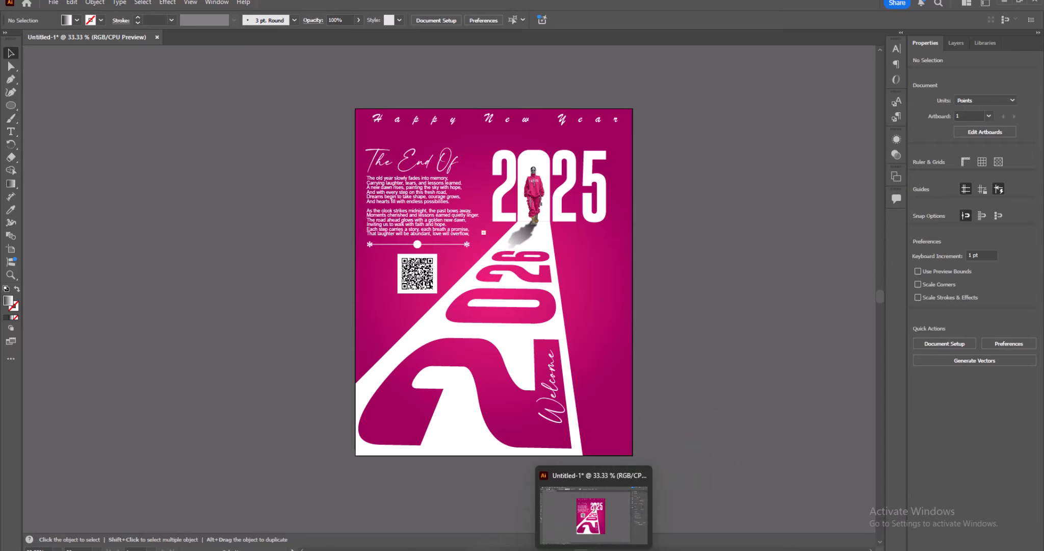
pyautogui.click(590, 510)
pyautogui.moveTo(586, 100); pyautogui.dragTo(424, 178)
pyautogui.click(812, 5)
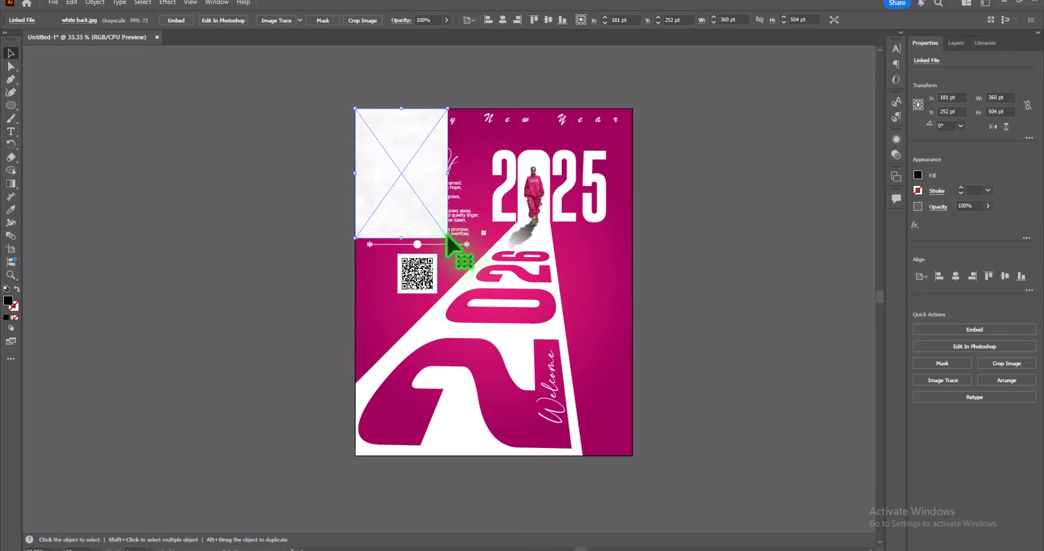
pyautogui.moveTo(447, 233); pyautogui.dragTo(631, 453)
# Set the white paper texture's blending mode to Multiply
pyautogui.click(896, 154)
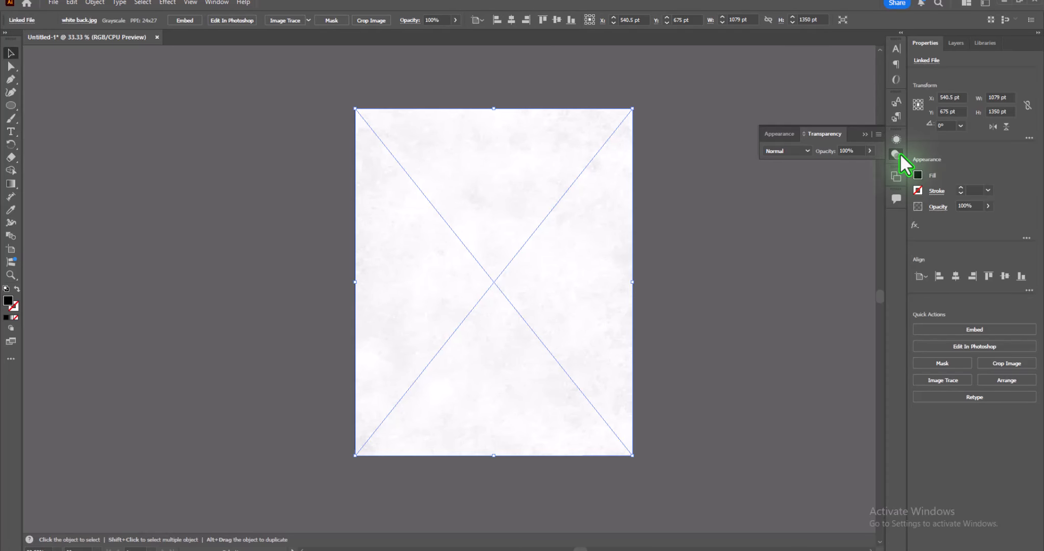
pyautogui.click(805, 151)
pyautogui.click(790, 187)
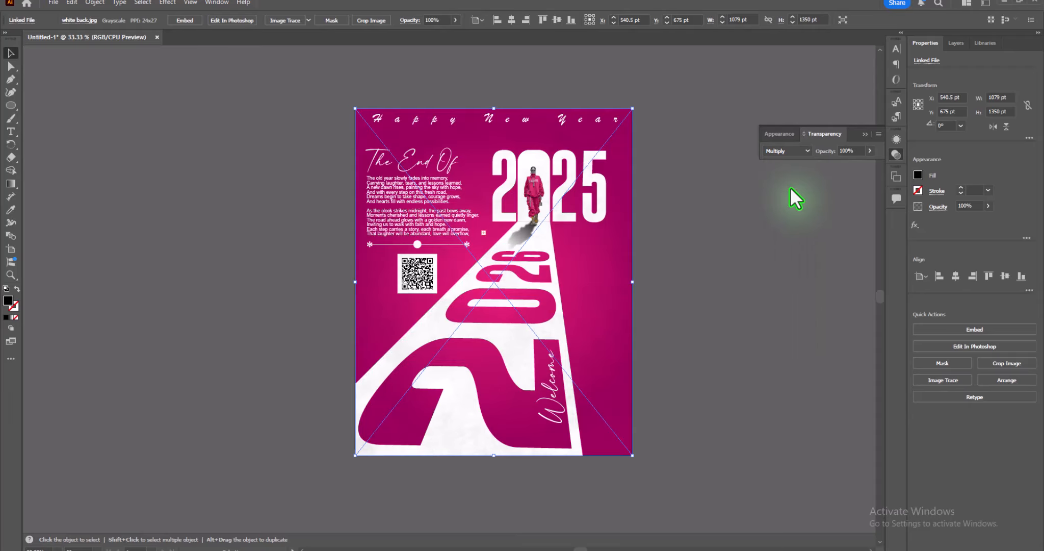
pyautogui.click(186, 185)
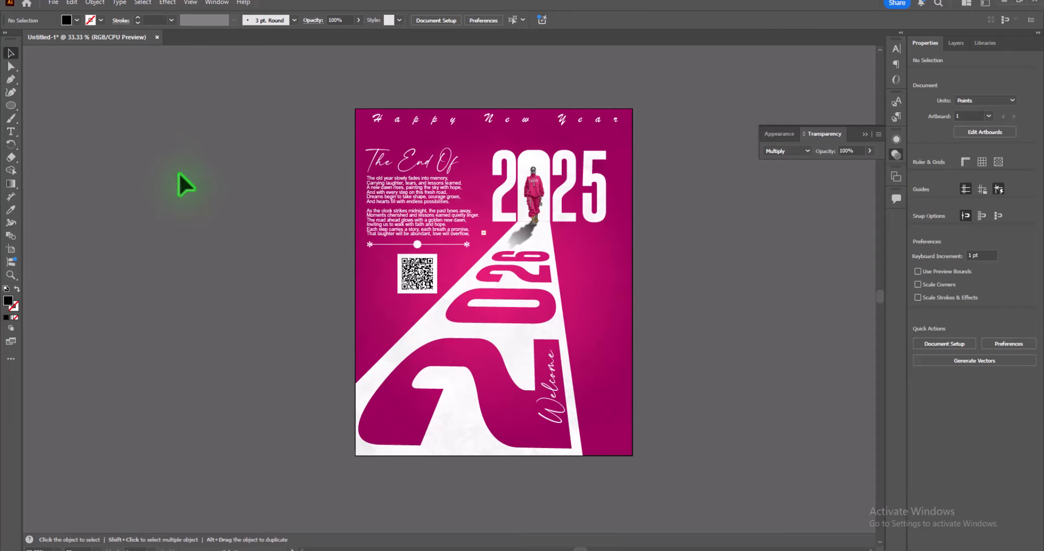
pyautogui.click(893, 154)
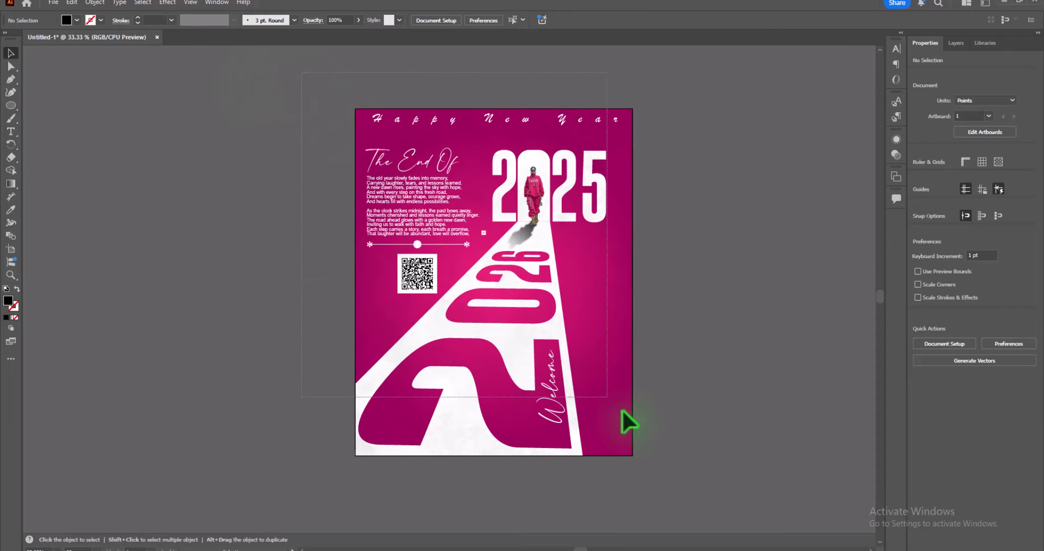
# Select all the poster artwork and lock it
pyautogui.hotkey('ctrl', 'a')
pyautogui.rightClick(522, 229)
pyautogui.moveTo(548, 234)
pyautogui.click(685, 232)
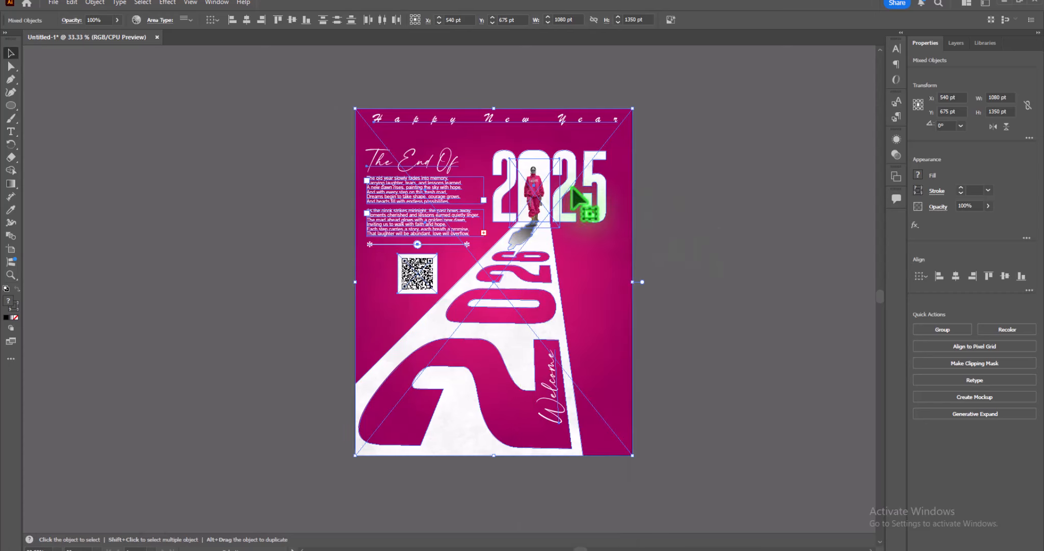
pyautogui.click(95, 2)
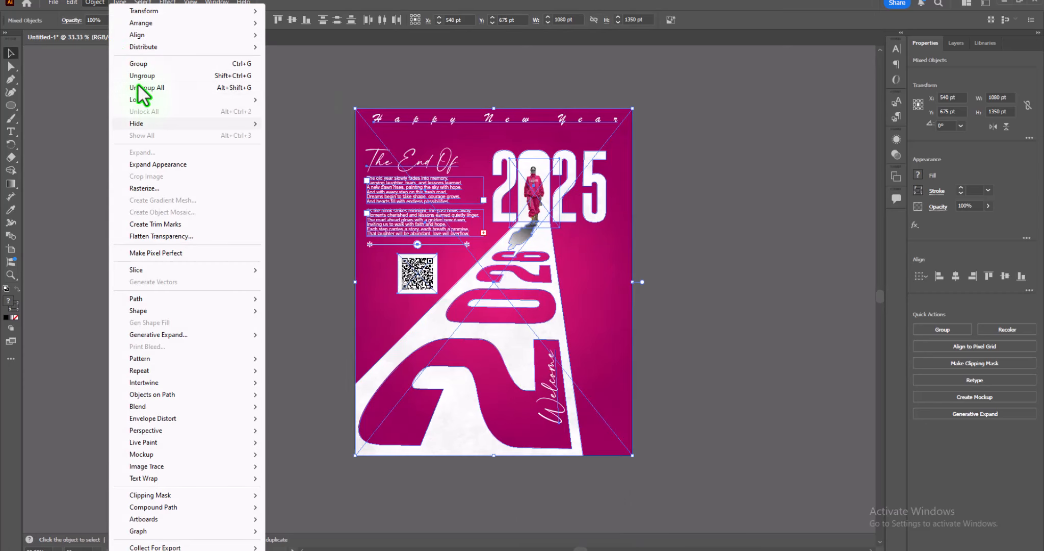
pyautogui.moveTo(250, 103)
pyautogui.click(300, 100)
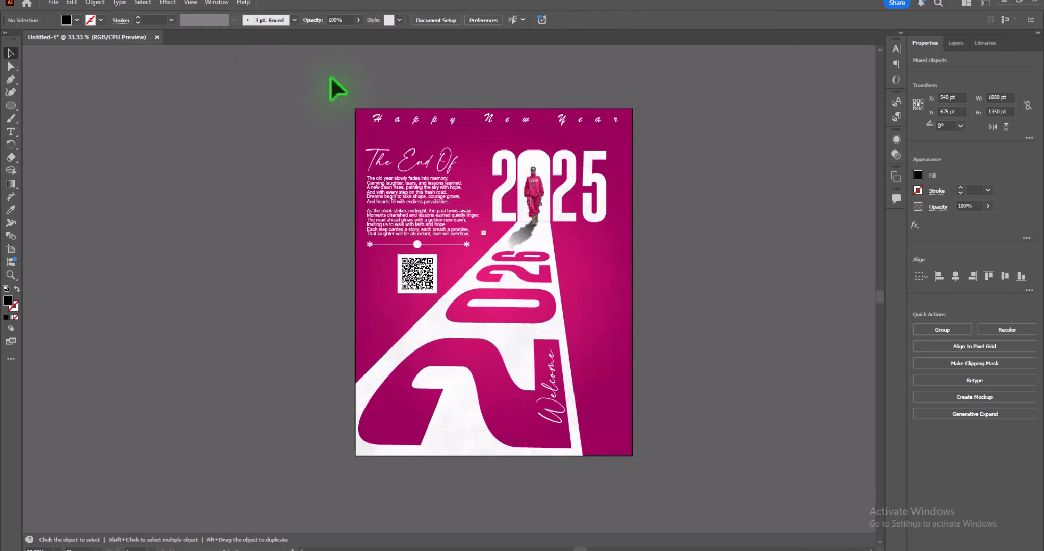
# Select all the poster artwork and open Recolor Artwork
pyautogui.hotkey('ctrl', 'a')
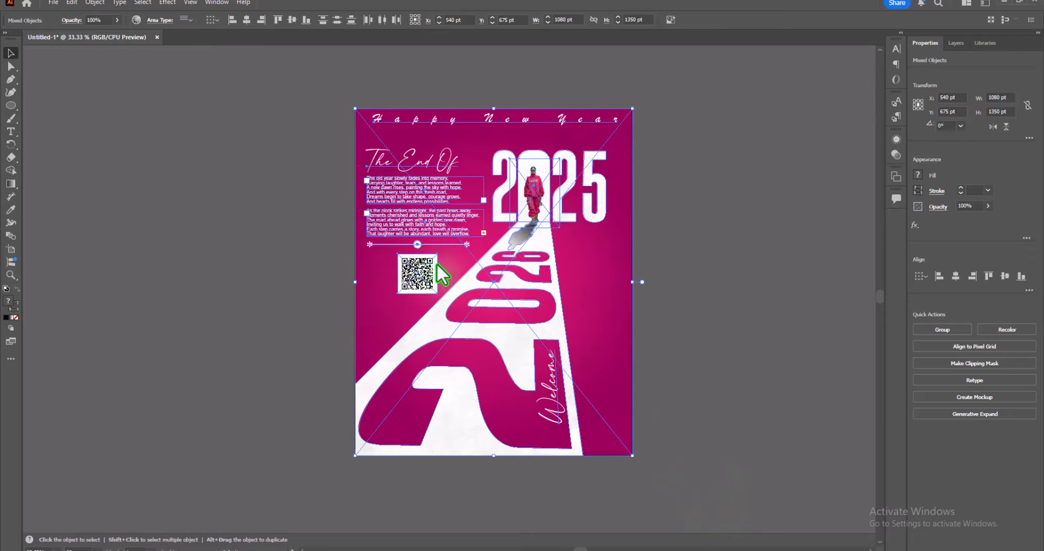
pyautogui.click(136, 19)
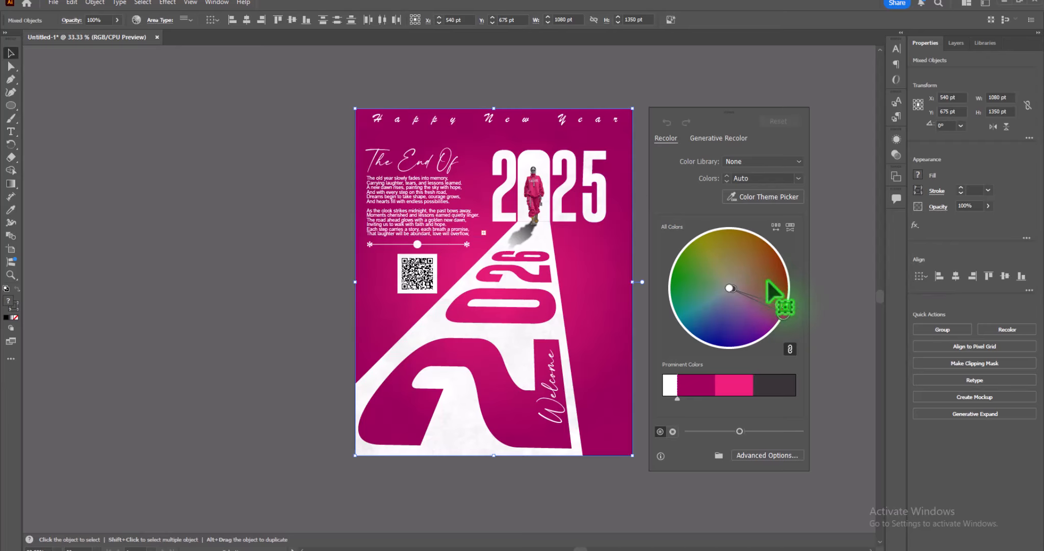